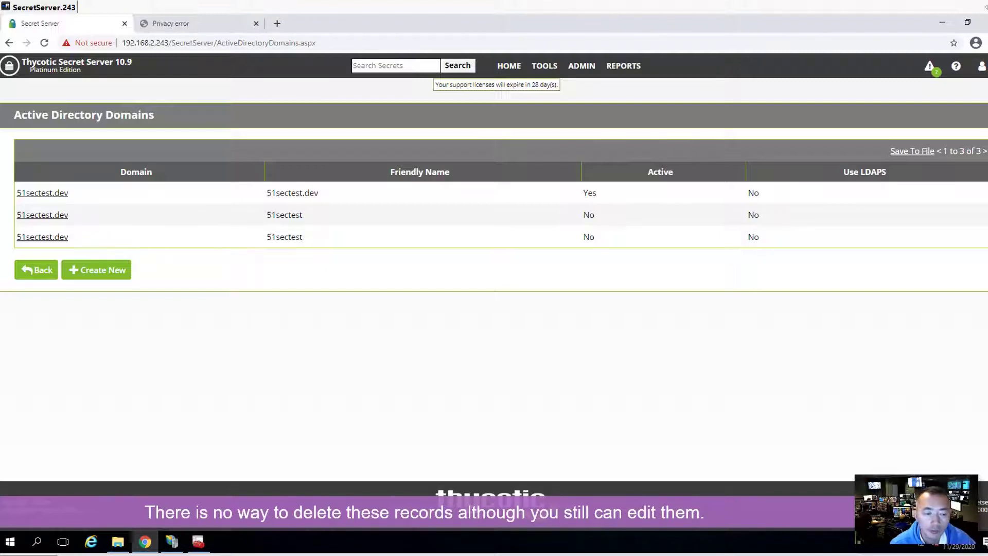
# Step: Launch SQL Server Management Studio and connect to SECRETSERVER\SQLEXPRESS
pyautogui.click(11, 541)
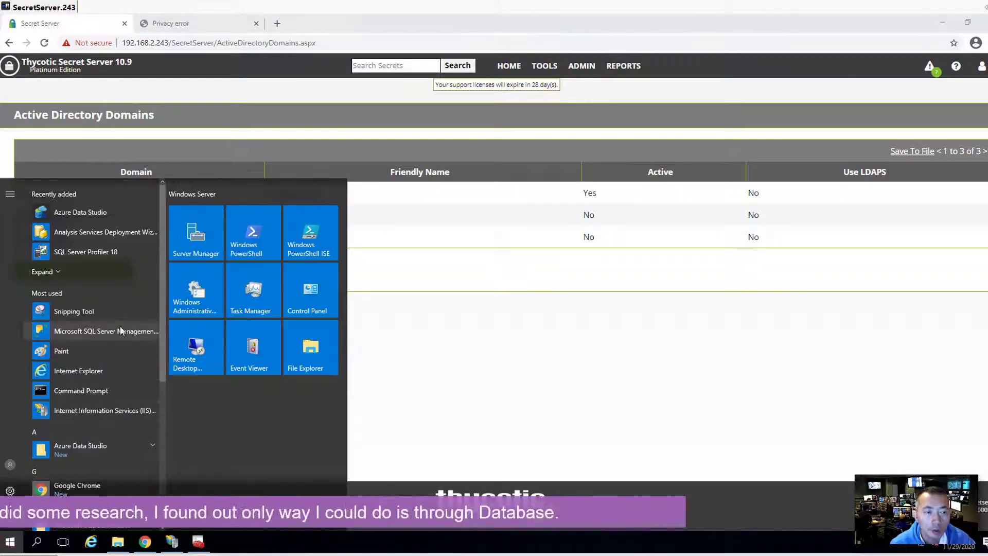
pyautogui.click(137, 331)
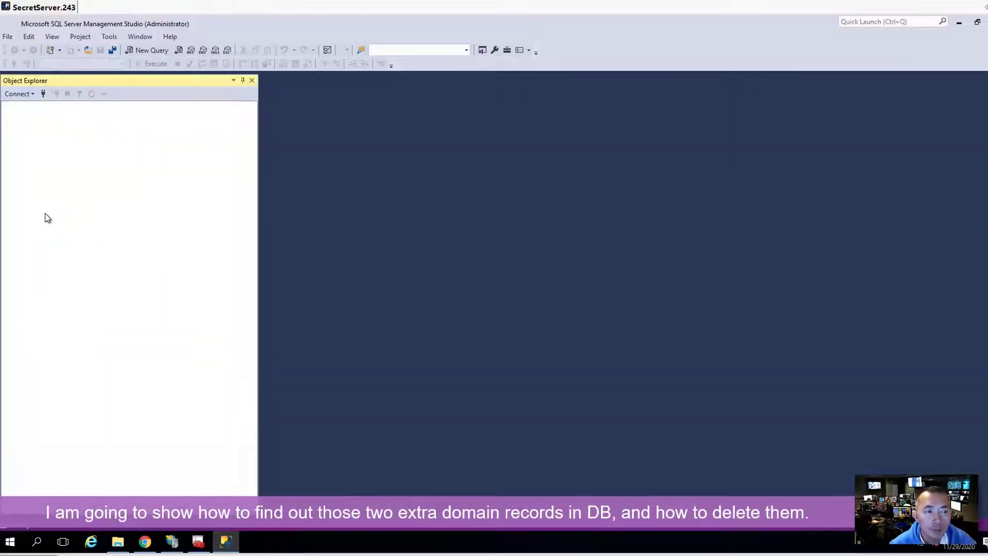
pyautogui.click(461, 291)
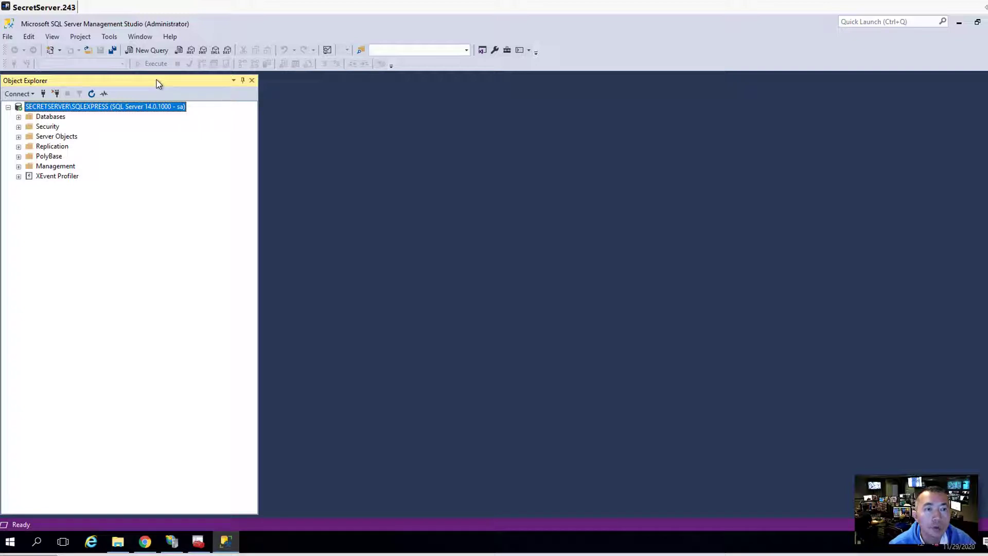
# Step: Expand Databases > pam > Tables in Object Explorer and scroll down toward dbo.tbDomain
pyautogui.click(19, 116)
pyautogui.click(29, 146)
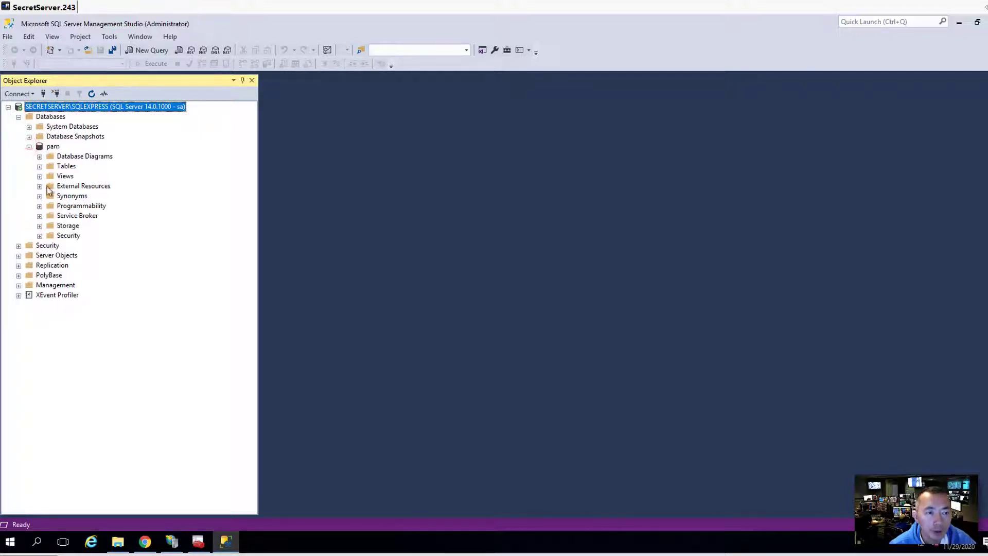
pyautogui.click(40, 167)
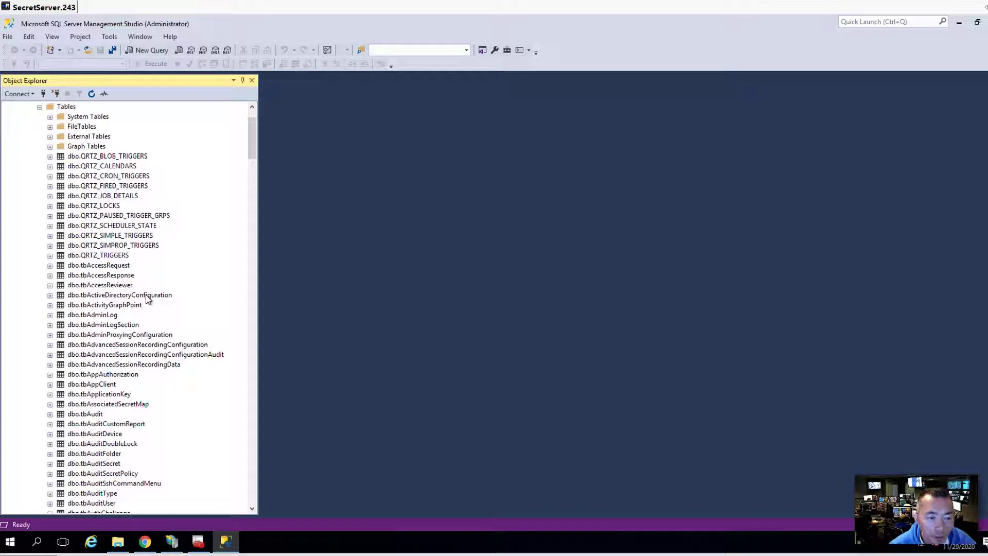
pyautogui.scroll(-1, 147, 299)
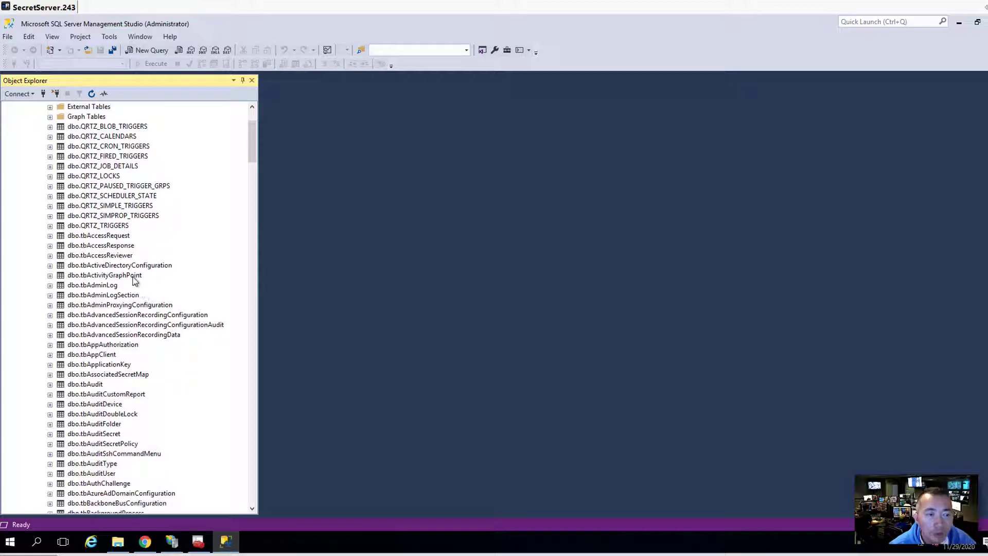
pyautogui.scroll(-2, 133, 279)
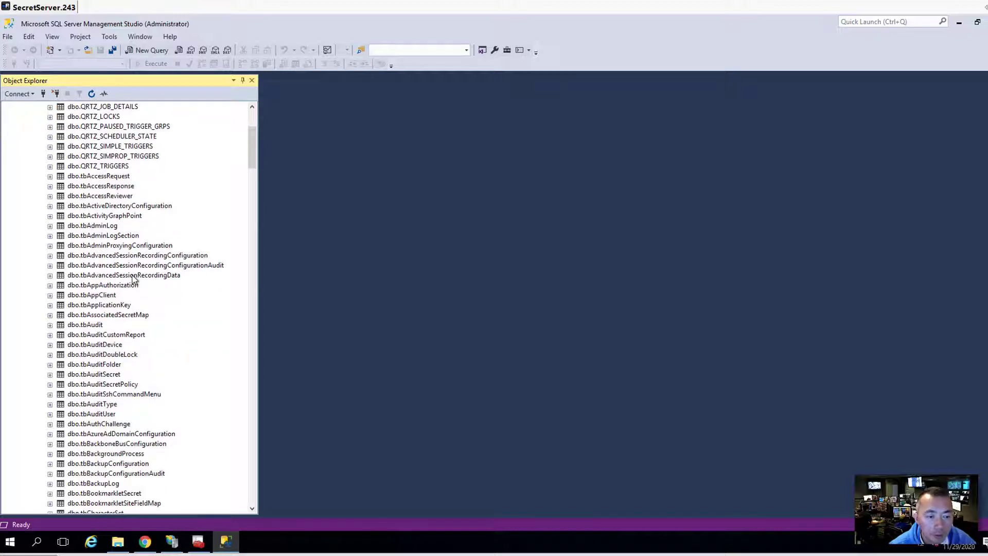
pyautogui.scroll(-1, 134, 280)
pyautogui.scroll(-1, 134, 280)
pyautogui.scroll(-1, 134, 279)
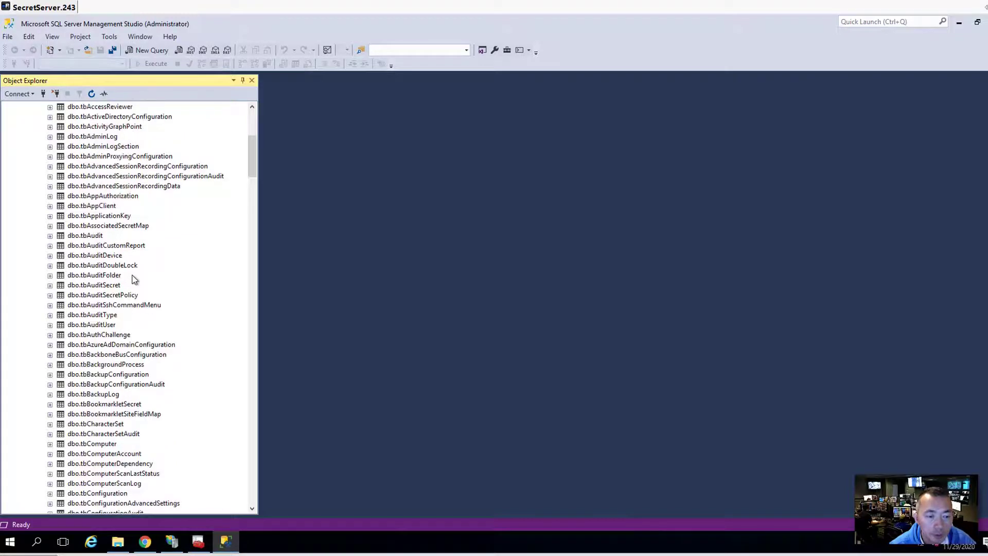
pyautogui.scroll(-2, 133, 279)
pyautogui.scroll(-3, 134, 279)
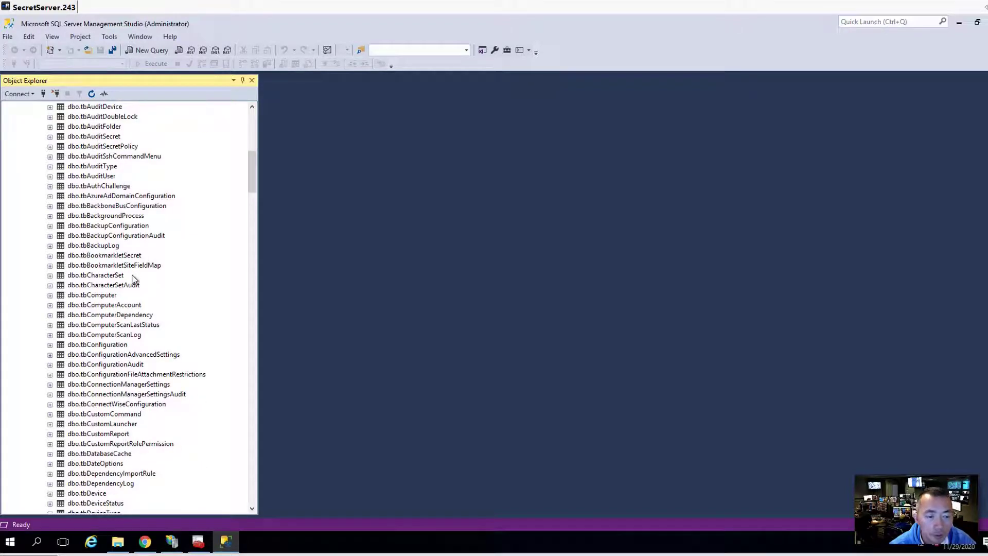
pyautogui.scroll(-1, 133, 279)
pyautogui.scroll(-2, 133, 279)
pyautogui.scroll(-2, 134, 279)
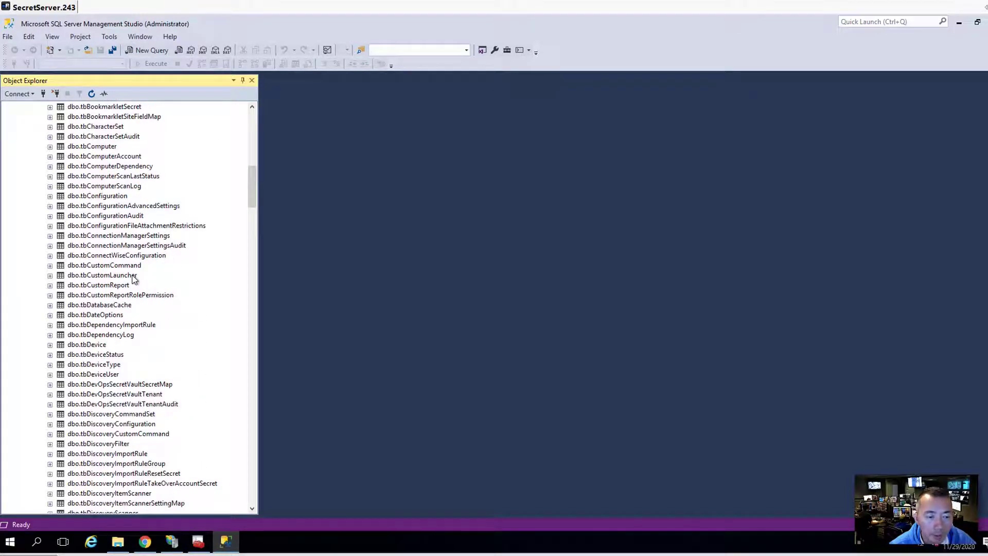
pyautogui.scroll(3, 134, 280)
pyautogui.scroll(1, 134, 279)
pyautogui.scroll(3, 134, 280)
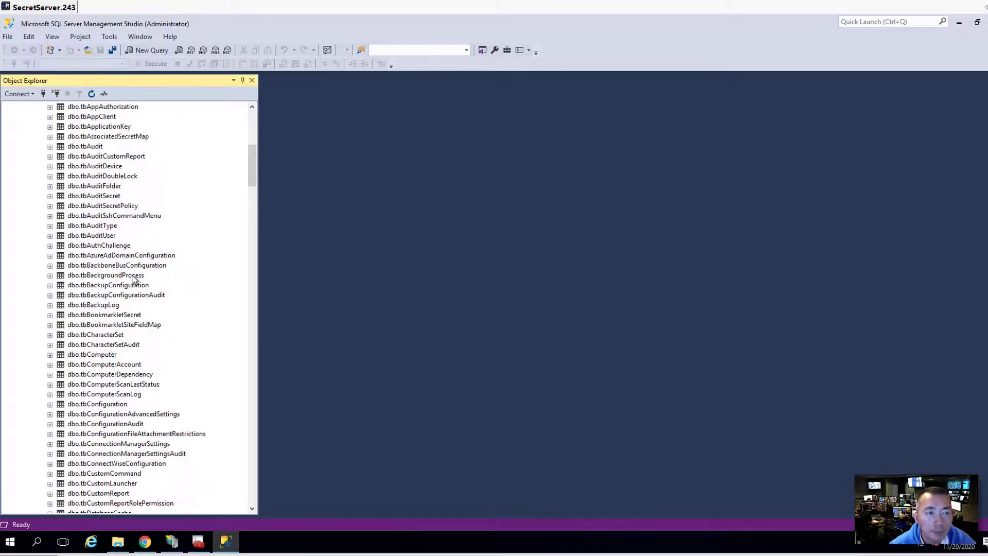
pyautogui.scroll(4, 134, 280)
pyautogui.scroll(1, 133, 280)
pyautogui.scroll(2, 133, 267)
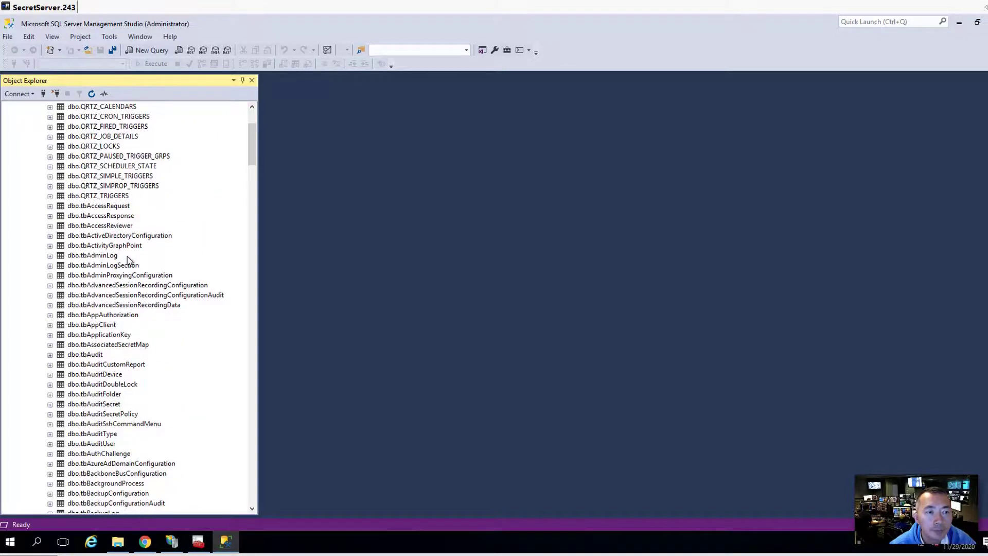
pyautogui.scroll(2, 134, 267)
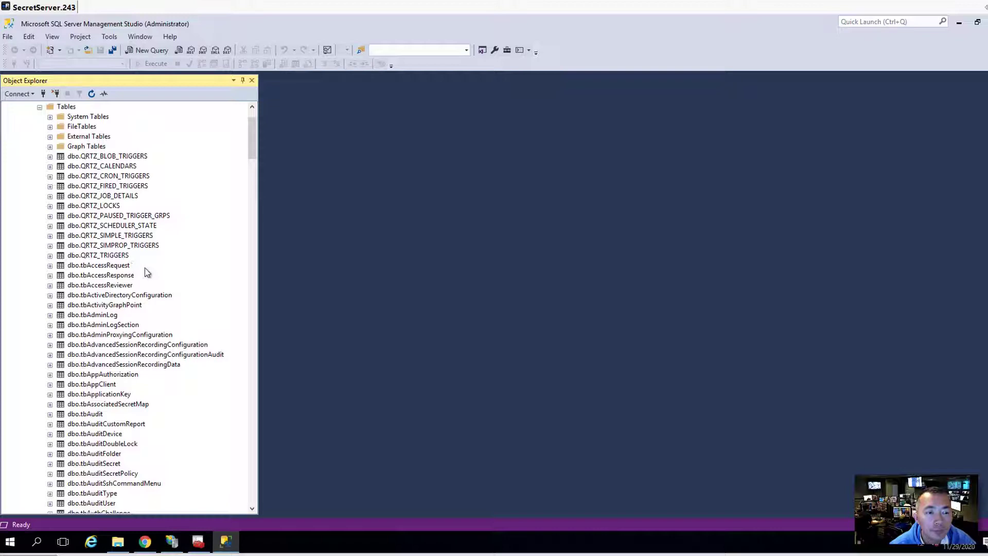
pyautogui.scroll(-2, 129, 348)
pyautogui.scroll(-2, 129, 353)
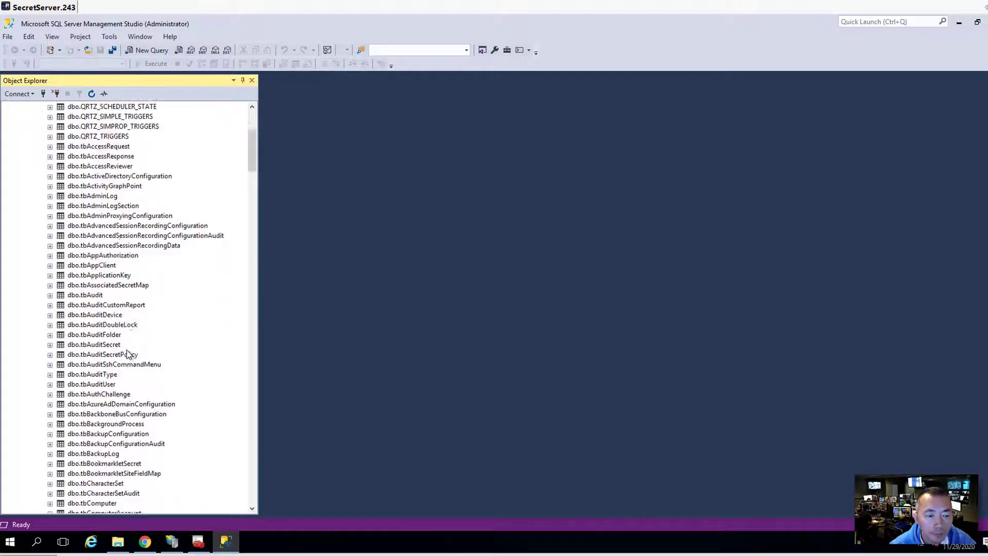
pyautogui.scroll(-3, 128, 353)
pyautogui.scroll(-2, 128, 352)
pyautogui.scroll(-2, 138, 368)
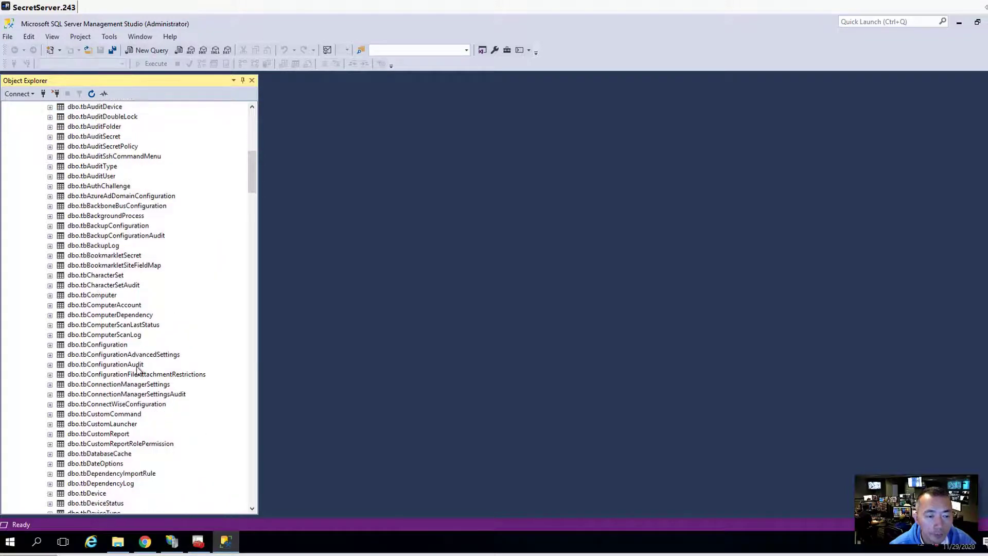
pyautogui.scroll(-2, 138, 368)
pyautogui.scroll(-2, 137, 368)
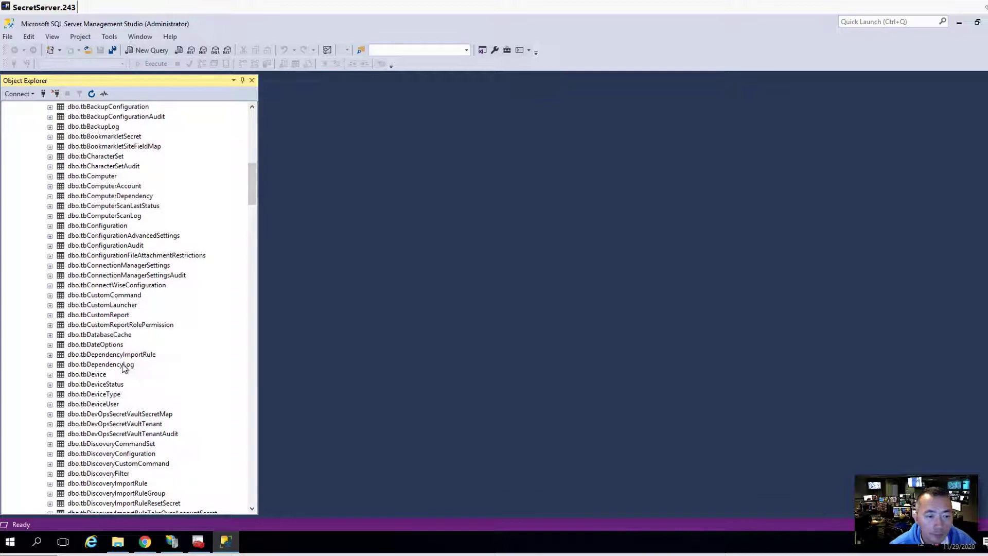
pyautogui.click(94, 374)
pyautogui.scroll(-2, 129, 389)
pyautogui.scroll(-1, 129, 388)
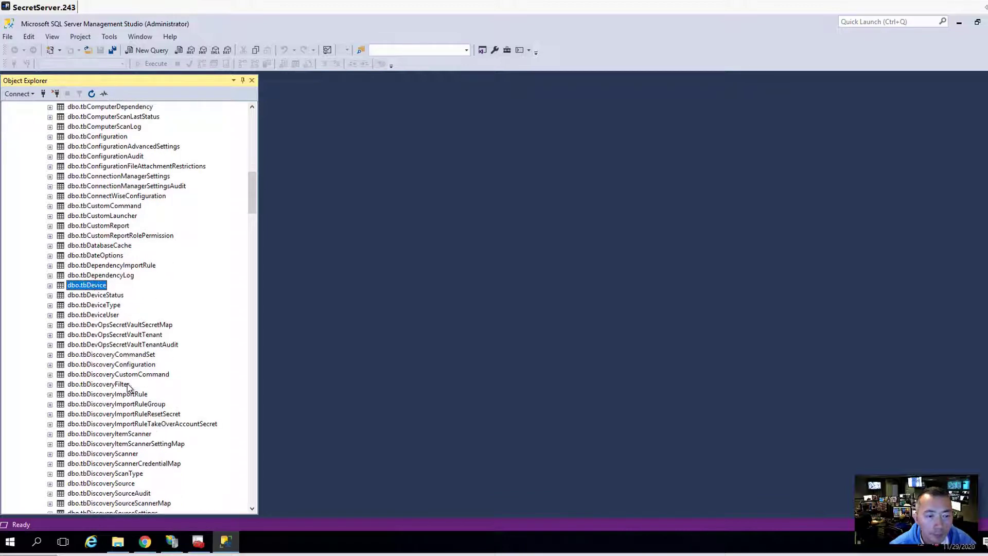
pyautogui.scroll(-2, 130, 386)
pyautogui.scroll(-3, 129, 386)
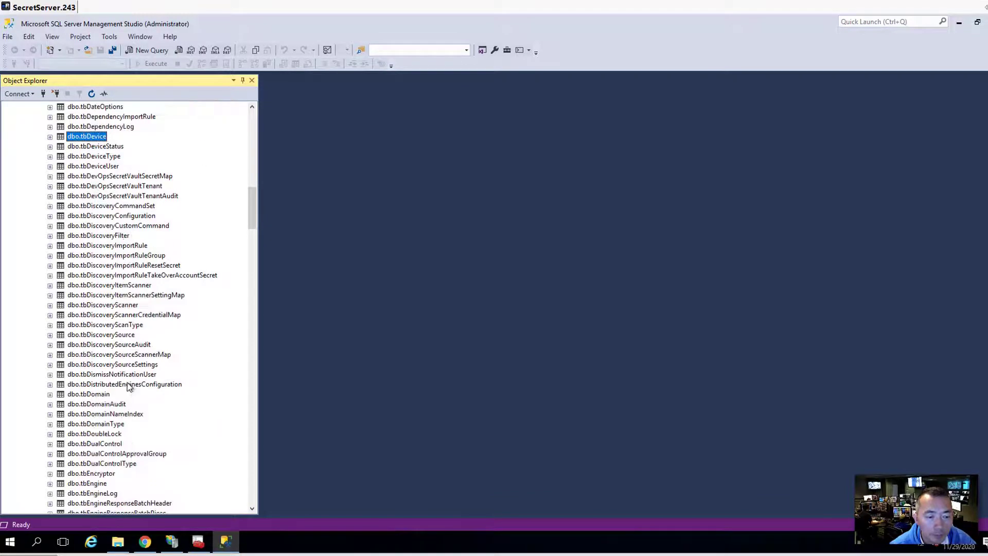
# Step: Run Select Top 1000 Rows on dbo.tbDomain to list its domain records
pyautogui.doubleClick(97, 394)
pyautogui.click(91, 405)
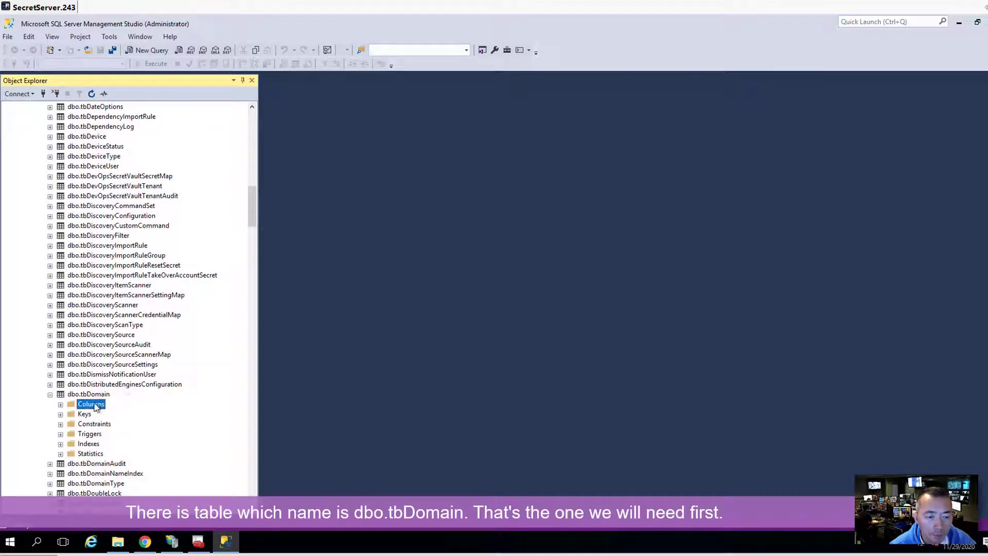
pyautogui.click(101, 395)
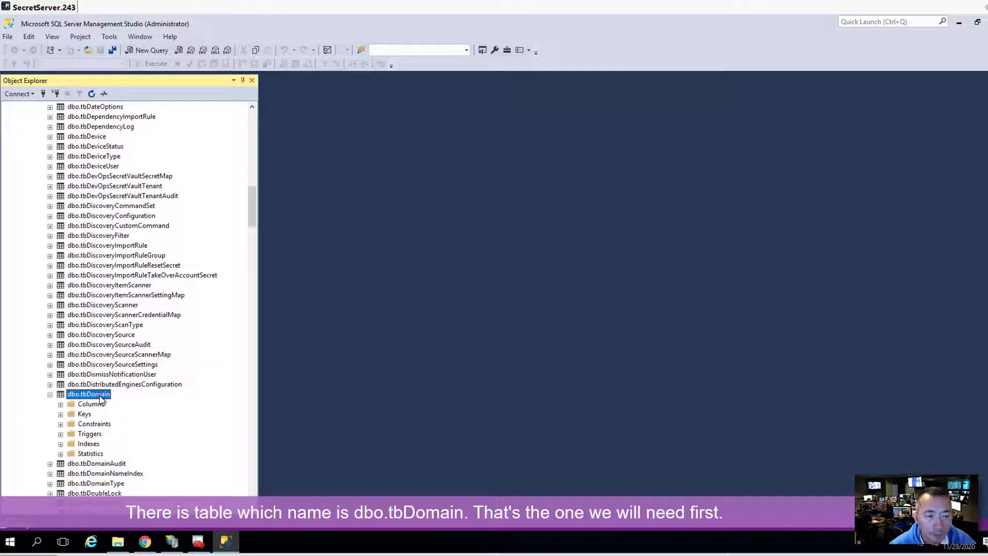
pyautogui.rightClick(101, 399)
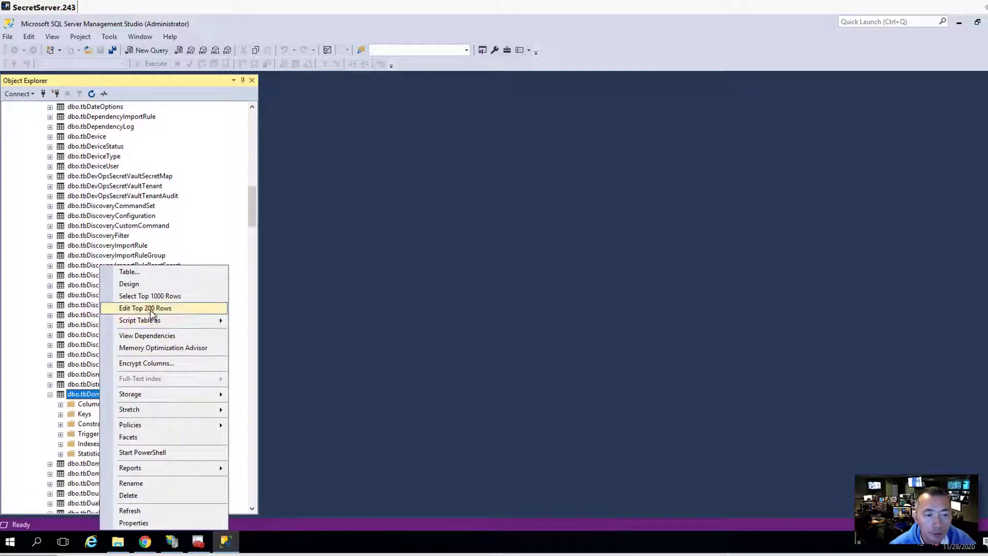
pyautogui.click(156, 297)
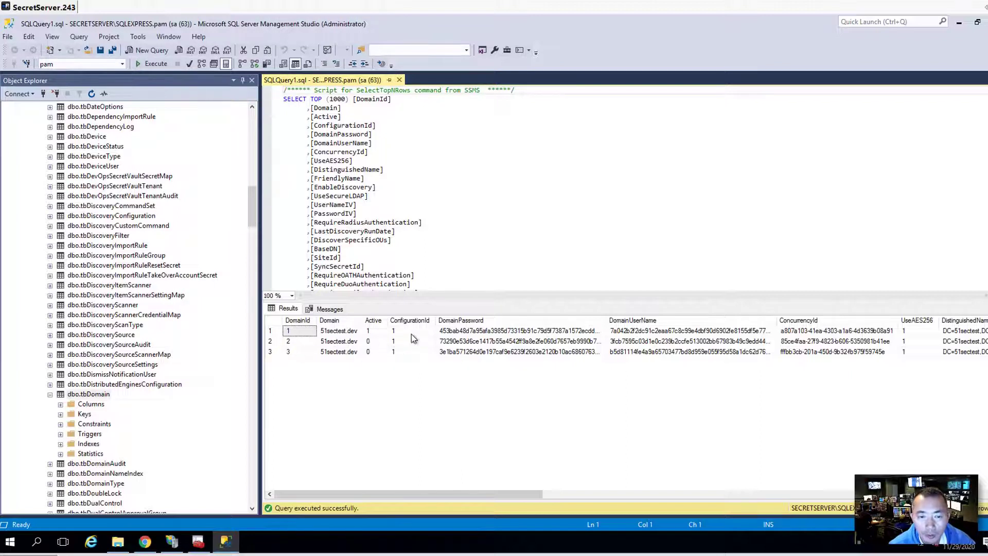
# Step: Select the duplicate DomainId 2 and 3 records, then select all the query text
pyautogui.click(274, 341)
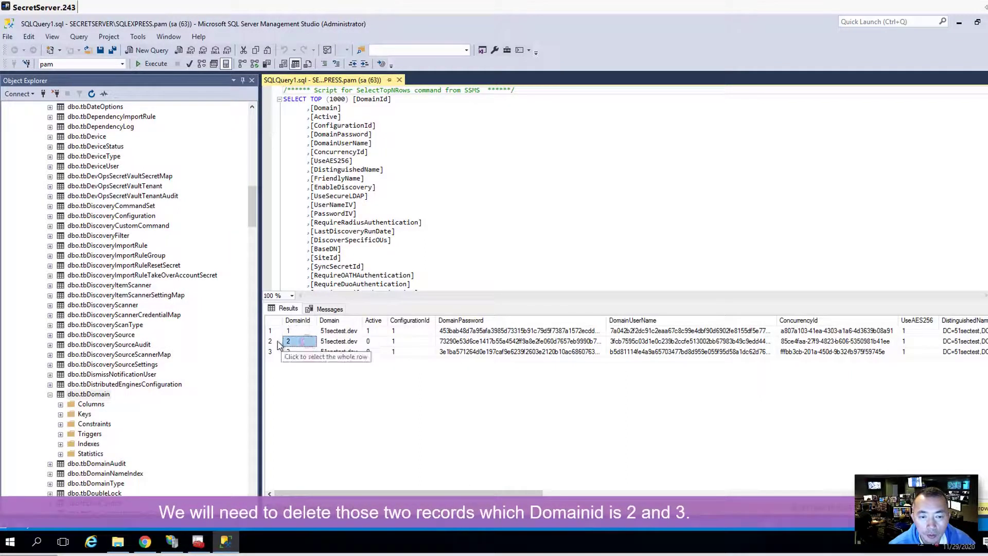
pyautogui.click(273, 342)
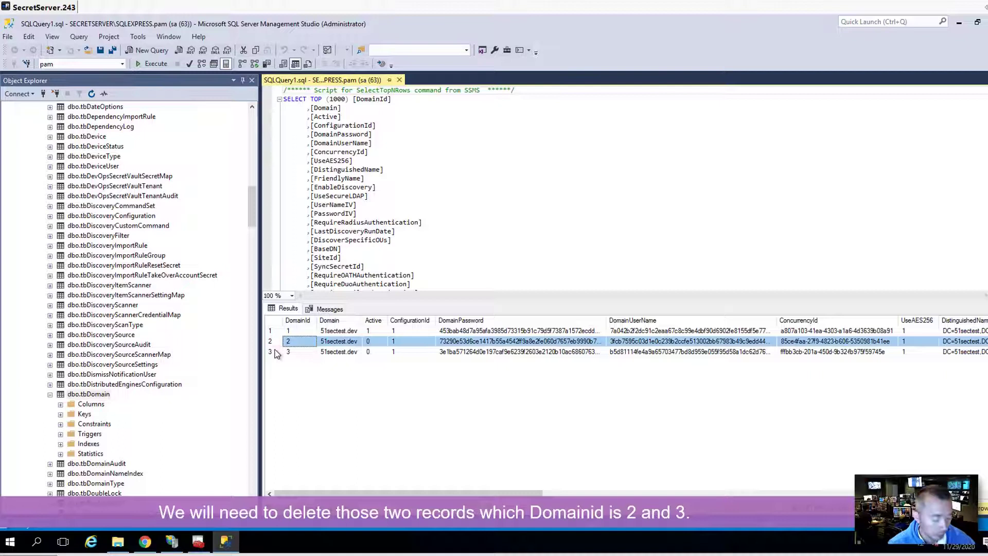
pyautogui.keyDown('shift'); pyautogui.click(272, 352); pyautogui.keyUp('shift')
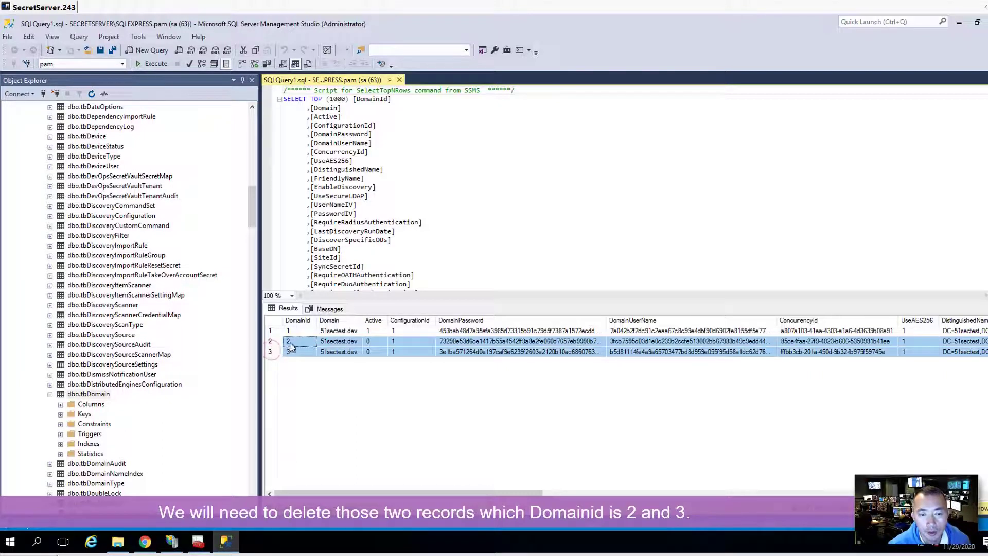
pyautogui.rightClick(291, 348)
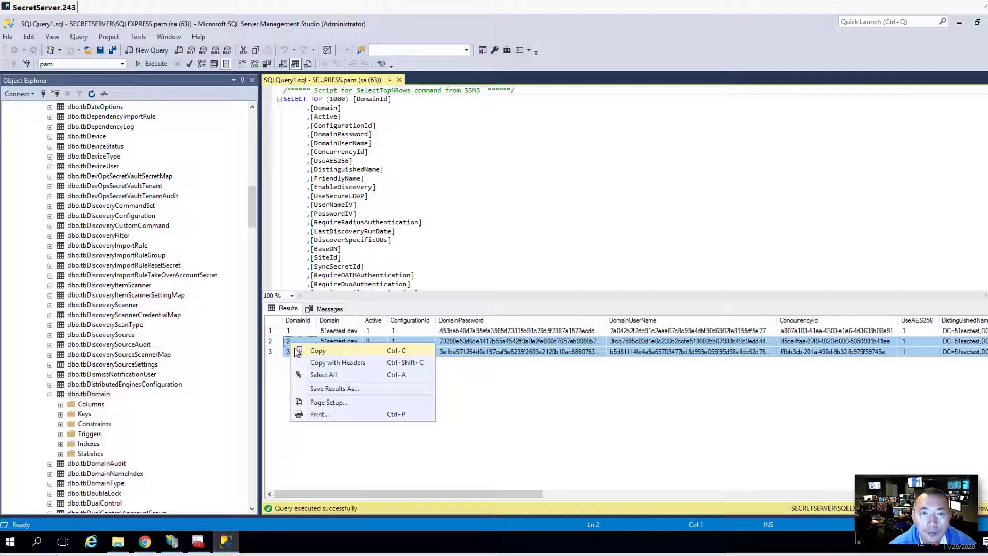
pyautogui.click(531, 263)
pyautogui.scroll(-4, 464, 232)
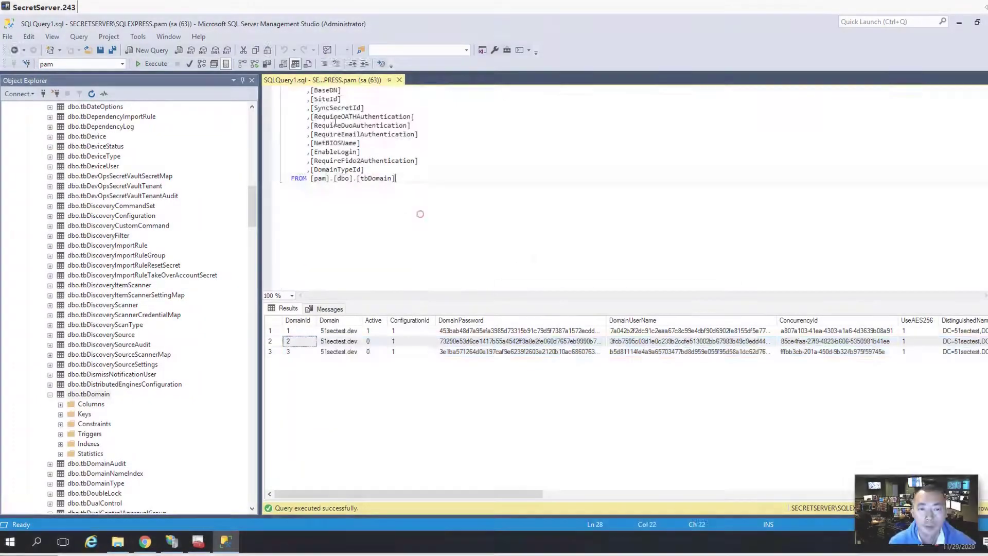
pyautogui.hotkey('ctrl', 'a')
pyautogui.scroll(4, 419, 214)
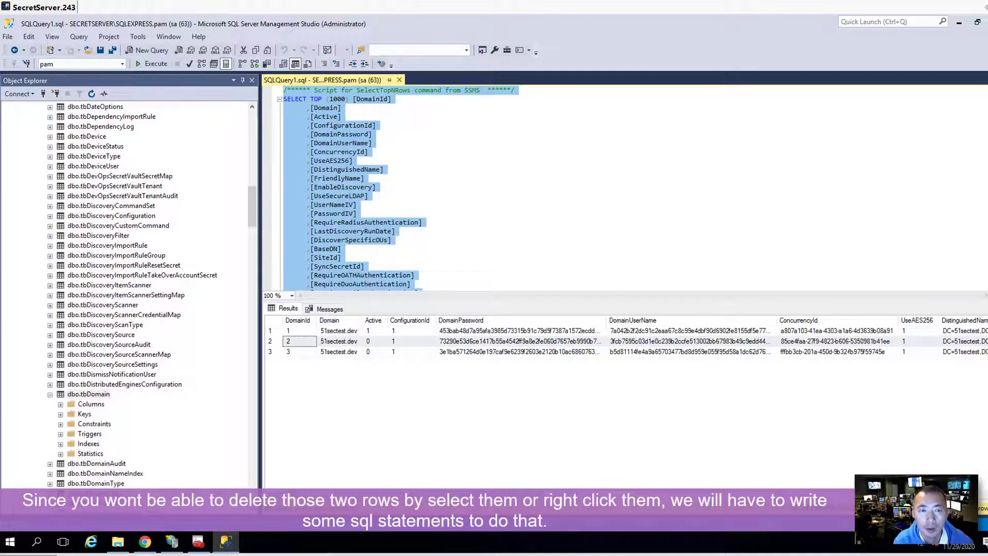
# Step: Write and run SELECT * FROM dbo.tbDomain WHERE Active = 0
pyautogui.press('Delete')
pyautogui.write('delete ')
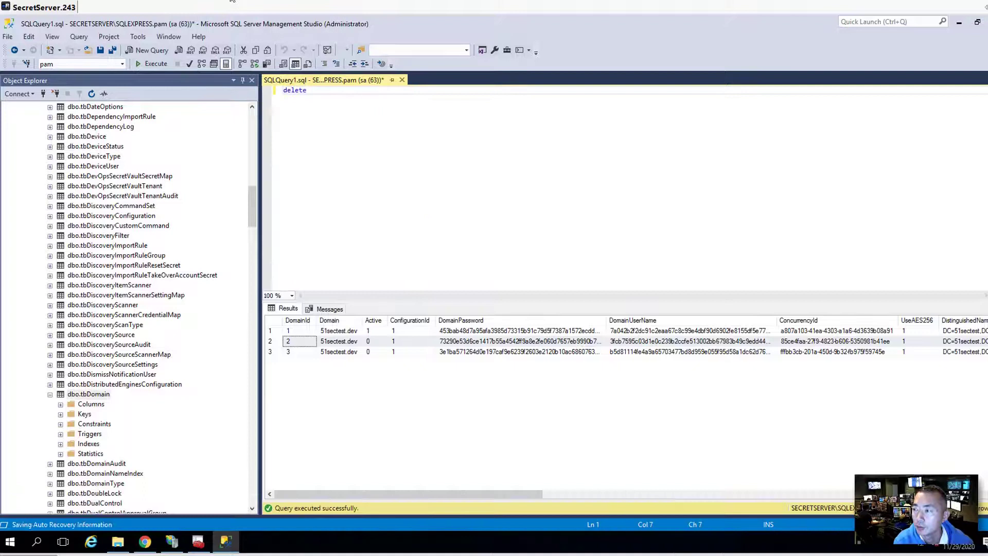
pyautogui.write('from ')
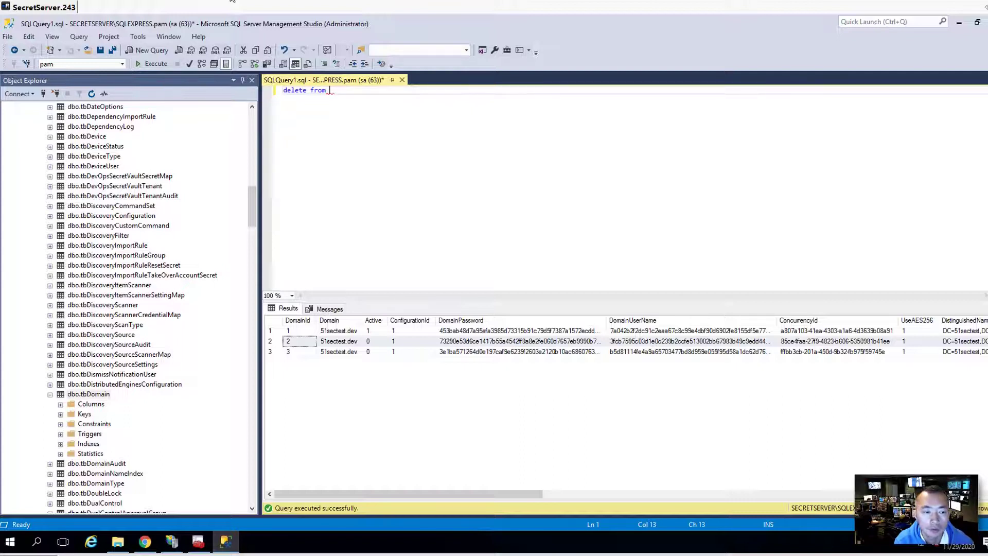
pyautogui.write('dbo.t')
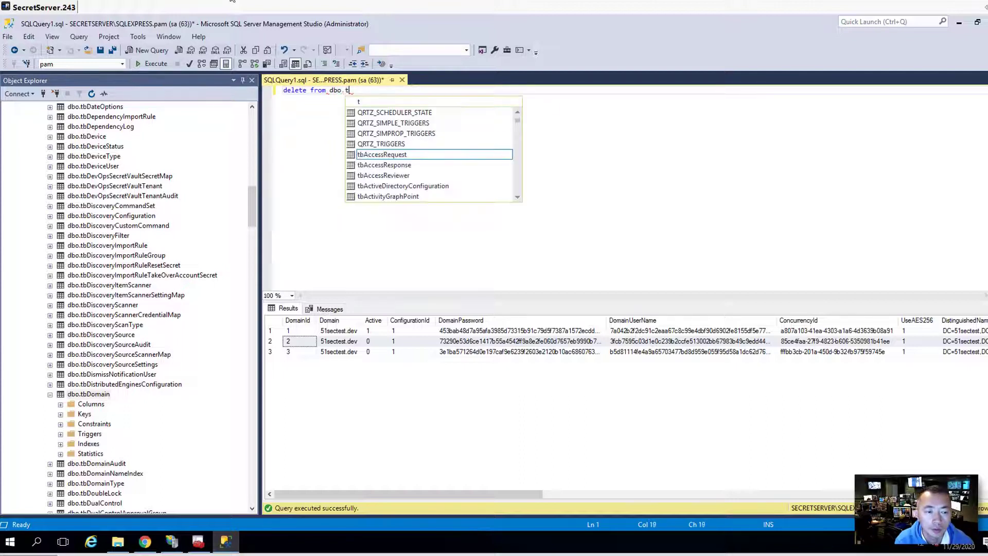
pyautogui.write('b')
pyautogui.press('BackSpace')
pyautogui.press('BackSpace')
pyautogui.press('BackSpace')
pyautogui.press('BackSpace')
pyautogui.press('BackSpace')
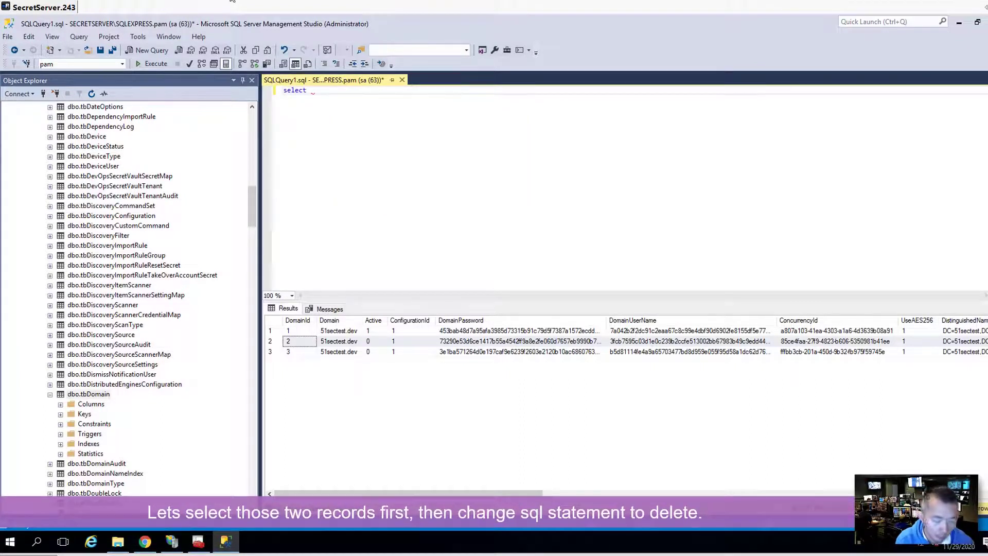
pyautogui.write('from')
pyautogui.press('BackSpace')
pyautogui.press('BackSpace')
pyautogui.press('BackSpace')
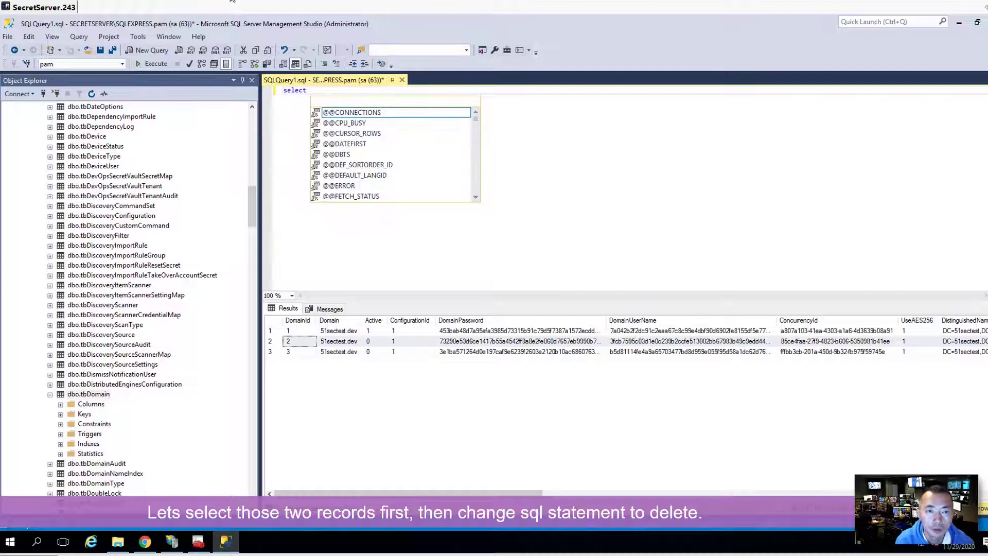
pyautogui.write('* from ')
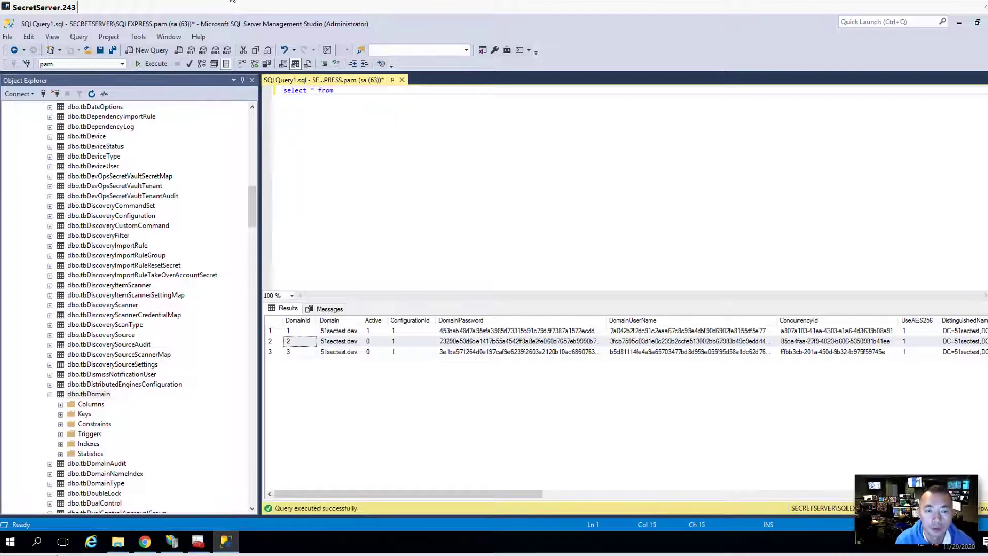
pyautogui.write('dbo')
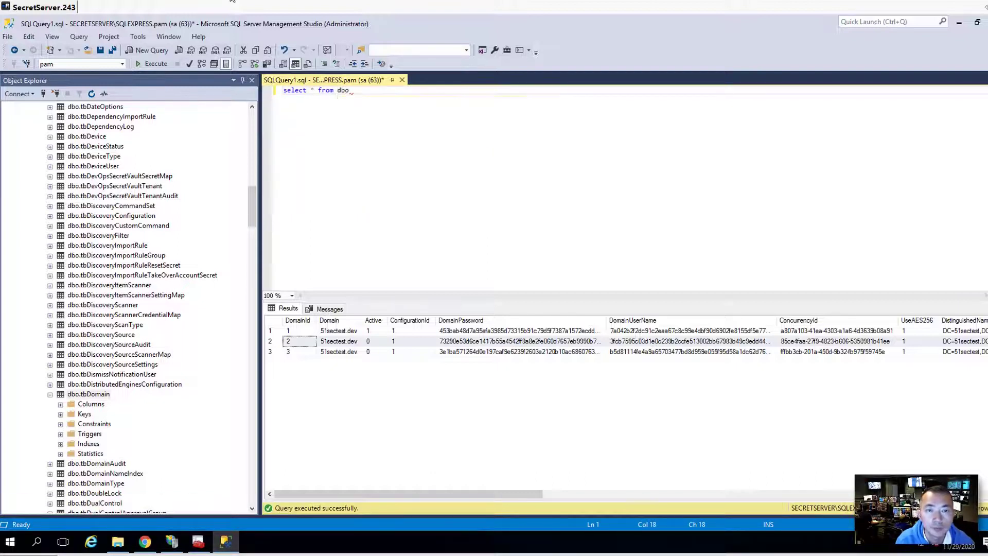
pyautogui.write('.')
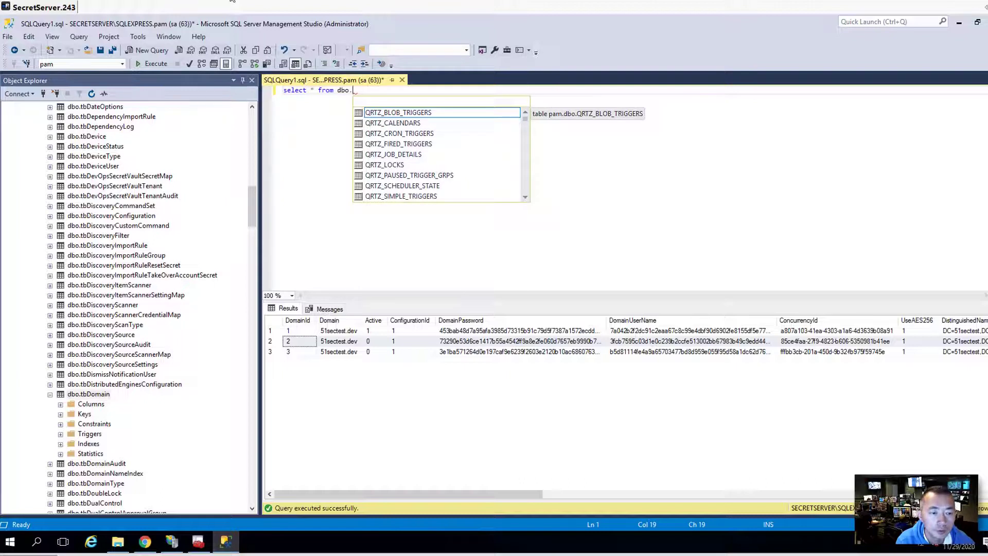
pyautogui.write('tbDomain')
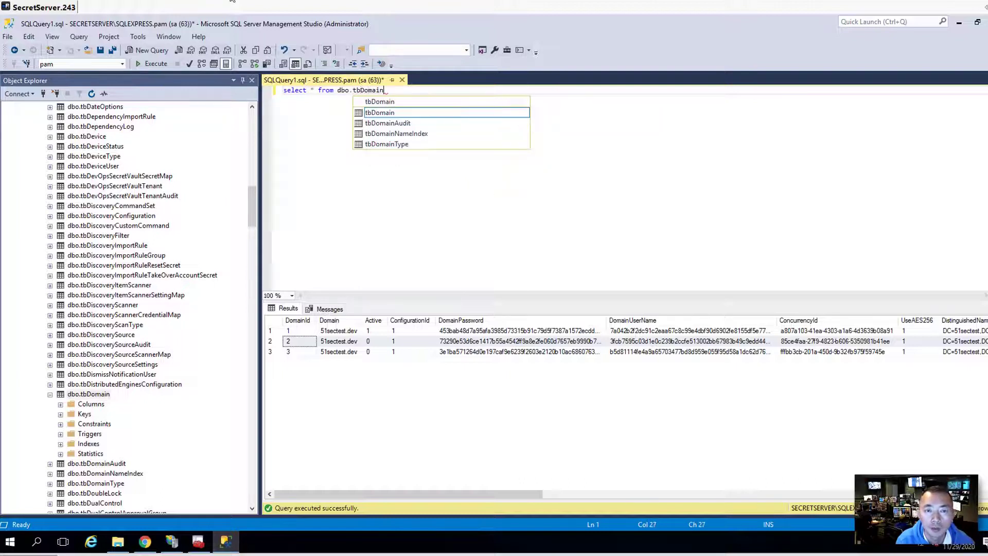
pyautogui.press('Escape')
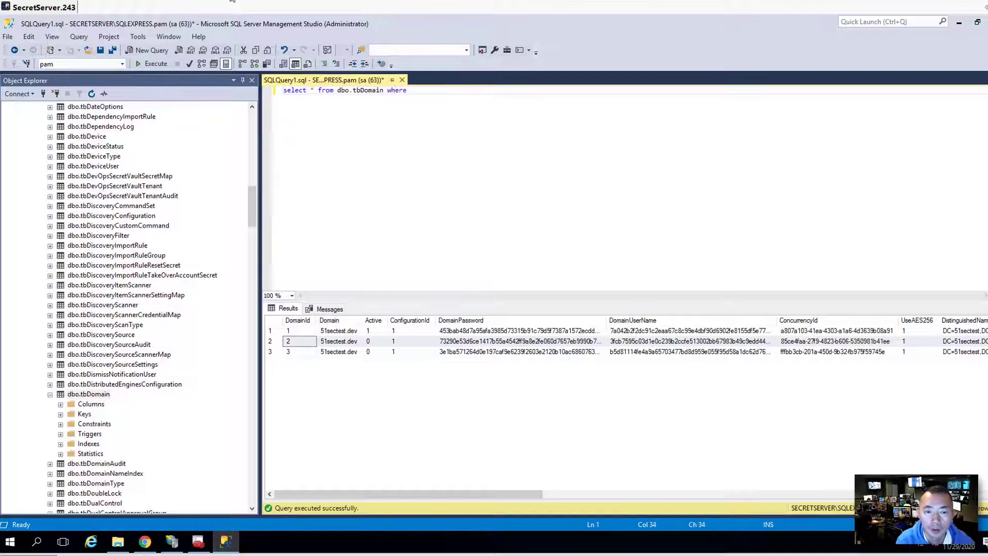
pyautogui.write('Active ')
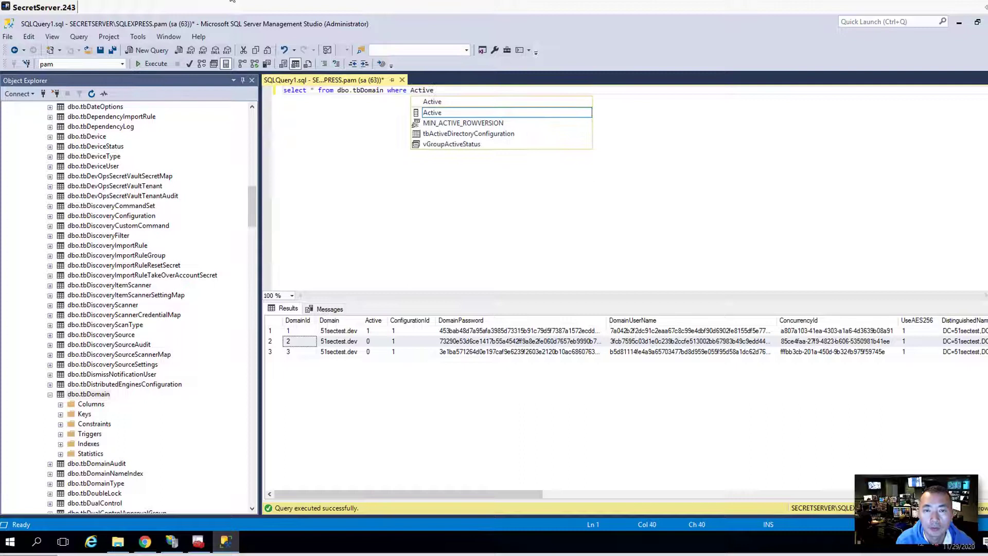
pyautogui.write('= 0')
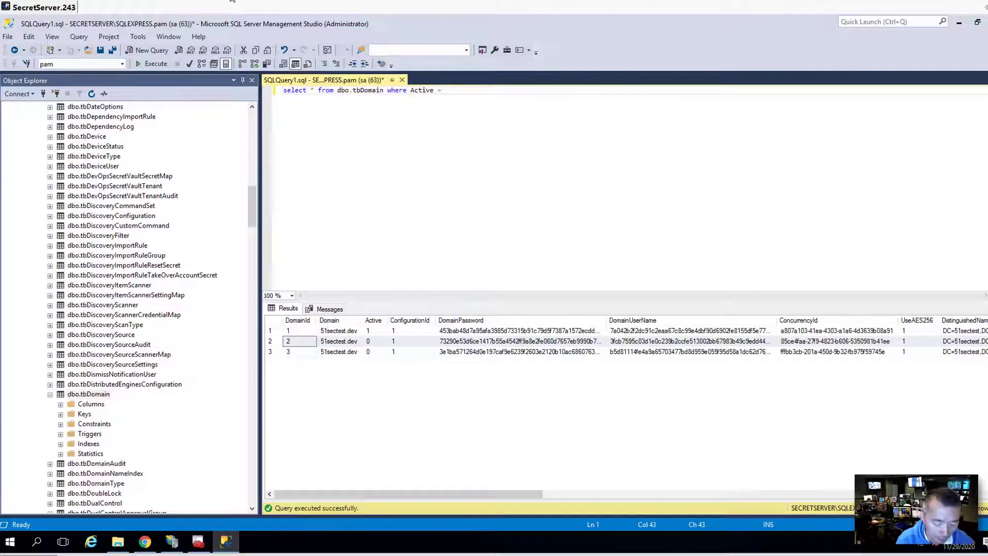
pyautogui.press('Return')
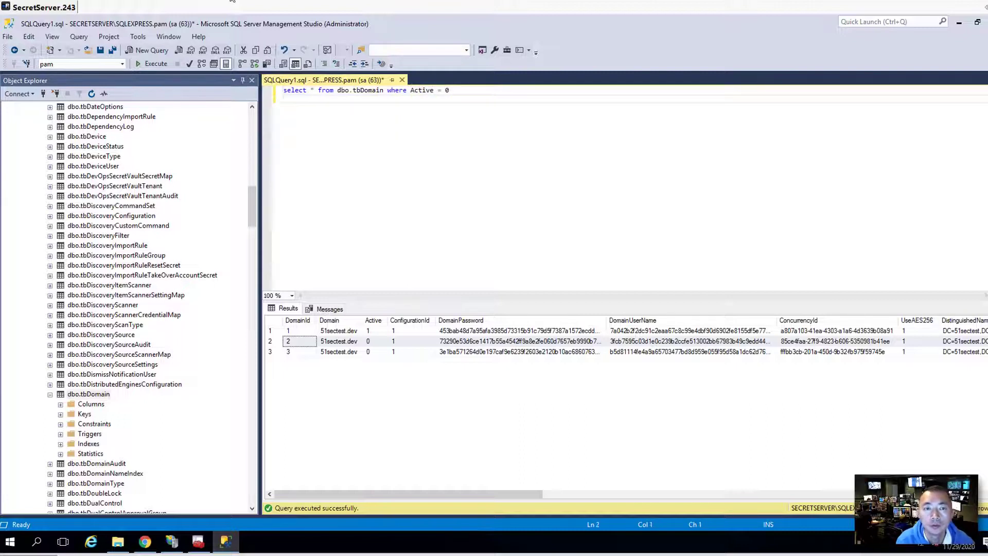
pyautogui.click(158, 66)
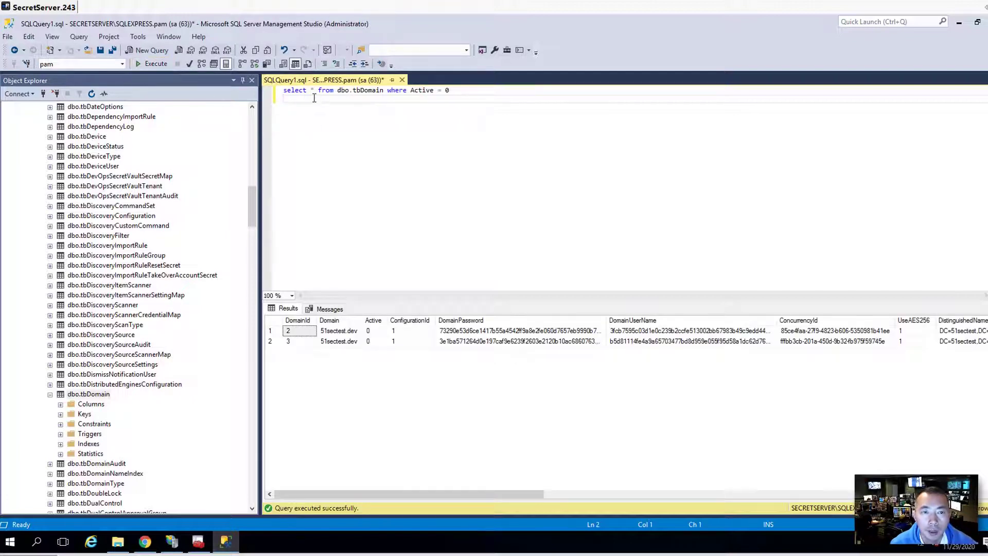
# Step: Change the query to DELETE FROM dbo.tbDomain WHERE Active = 0 and run it
pyautogui.moveTo(307, 91); pyautogui.dragTo(272, 93)
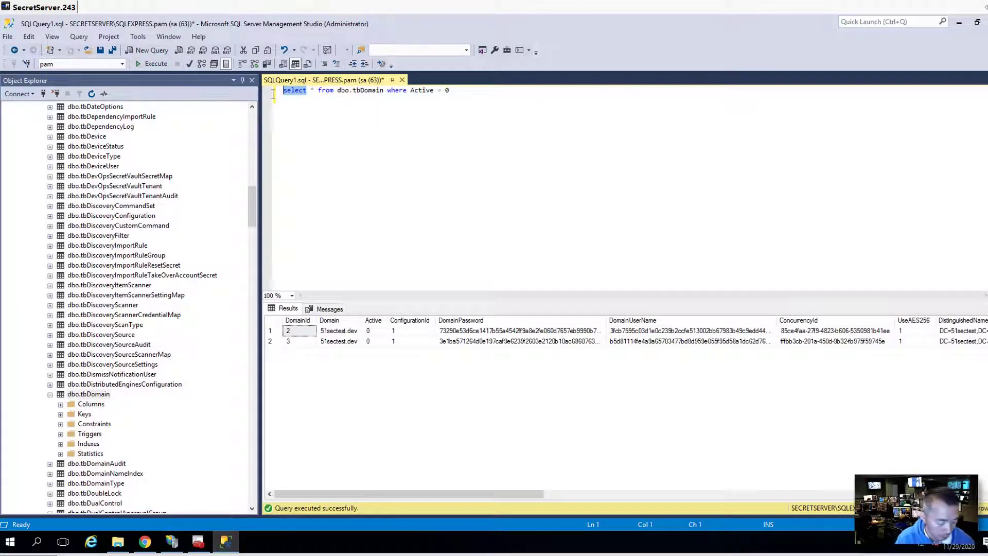
pyautogui.write('Delete')
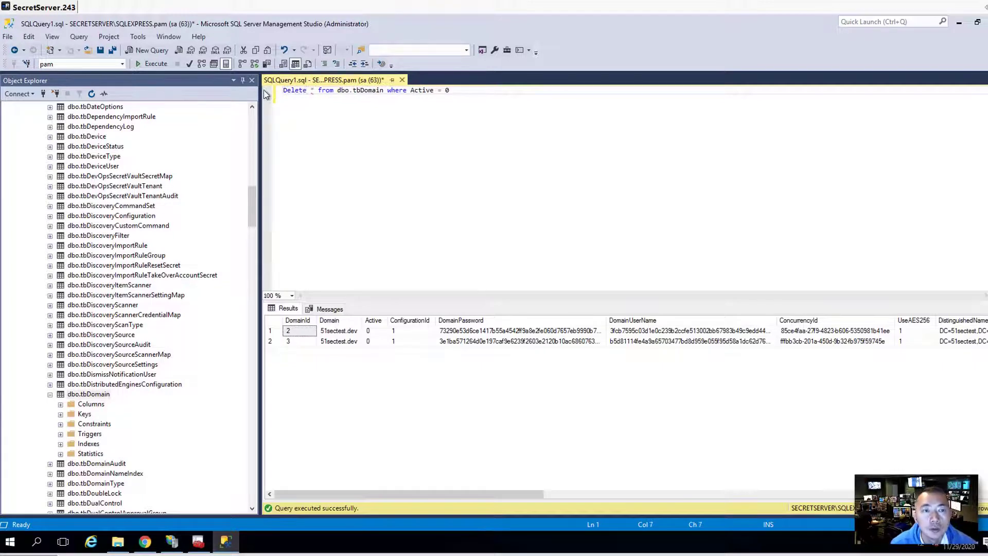
pyautogui.click(161, 66)
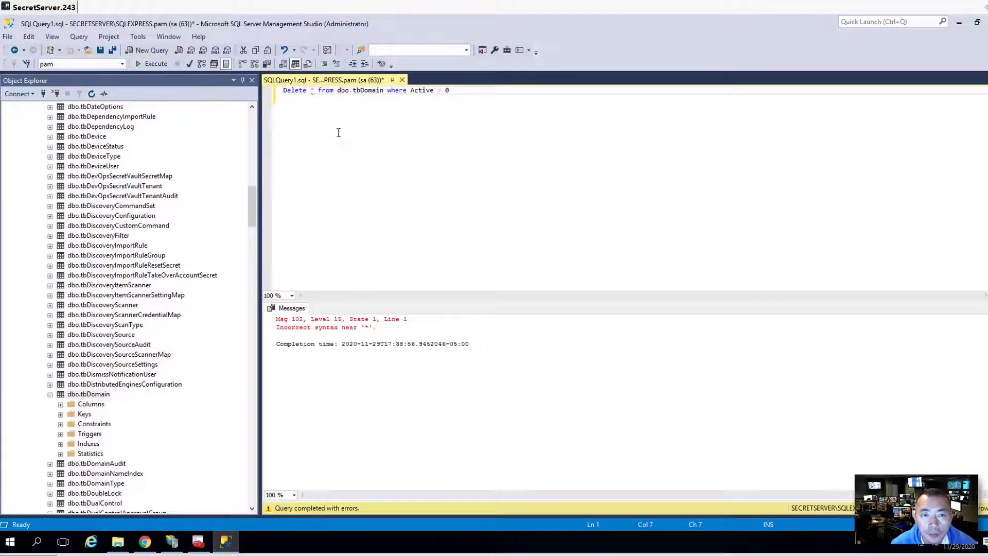
pyautogui.press('Delete')
pyautogui.press('Delete')
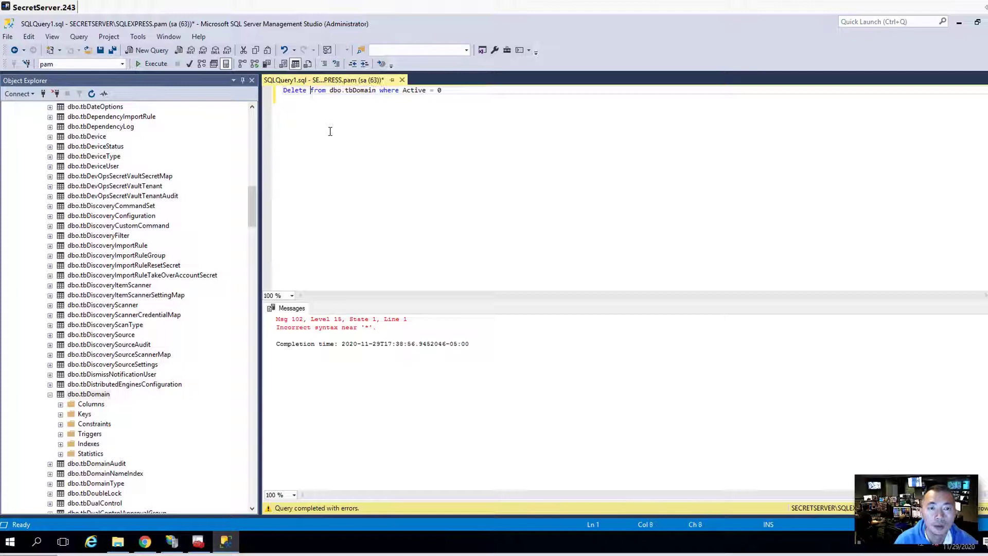
pyautogui.press('Delete')
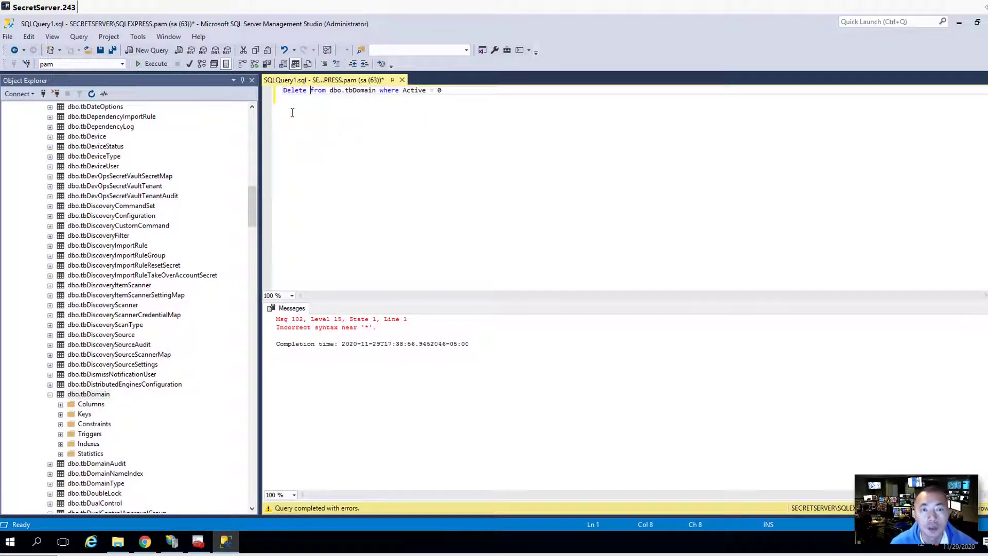
pyautogui.click(158, 63)
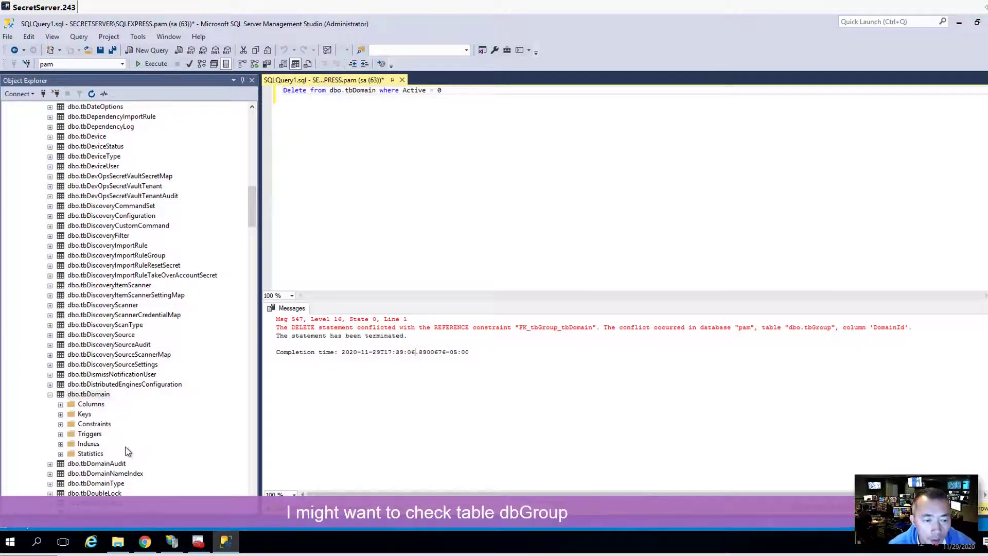
pyautogui.moveTo(252, 207)
pyautogui.mouseDown()
pyautogui.moveTo(261, 140)
pyautogui.moveTo(255, 203)
pyautogui.mouseUp()
# Step: Collapse dbo.tbDomain and expand dbo.tbGroup to show its columns, keys and constraints
pyautogui.doubleClick(89, 417)
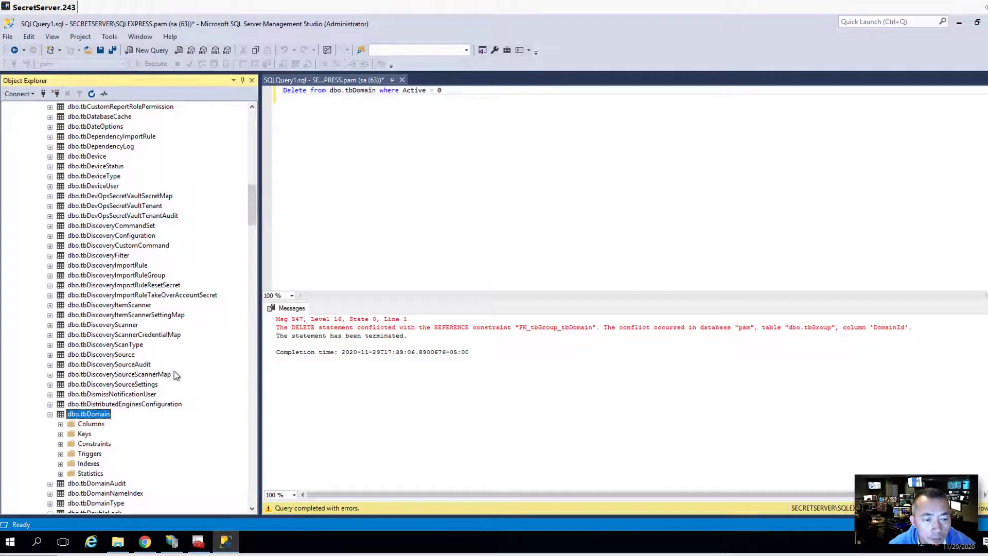
pyautogui.click(50, 414)
pyautogui.scroll(-4, 155, 433)
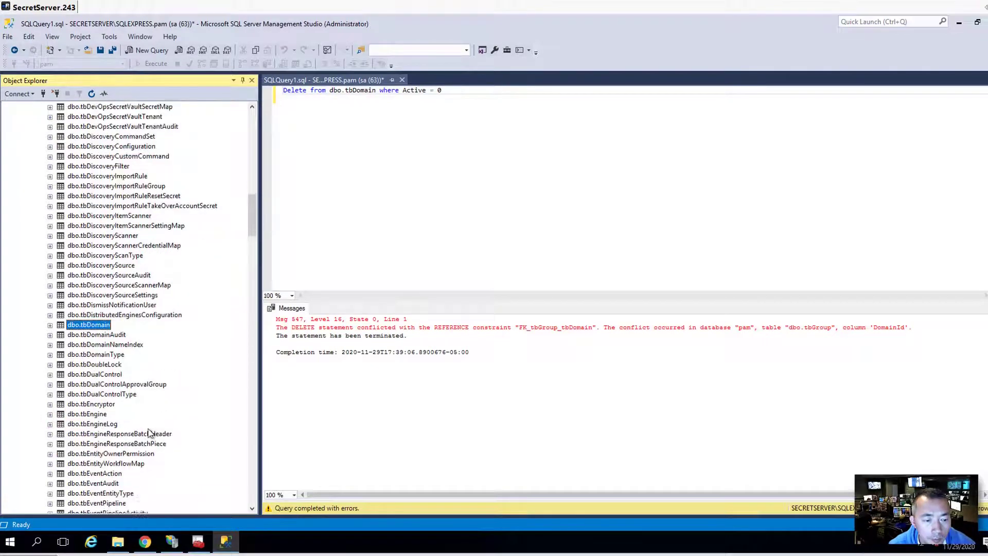
pyautogui.scroll(-2, 150, 432)
pyautogui.scroll(-10, 151, 433)
pyautogui.scroll(-8, 147, 434)
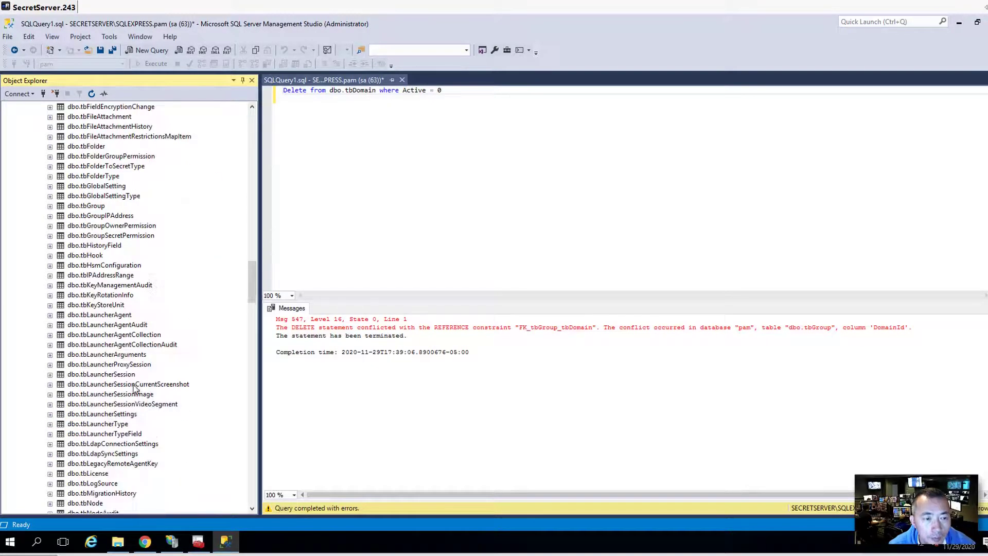
pyautogui.doubleClick(90, 205)
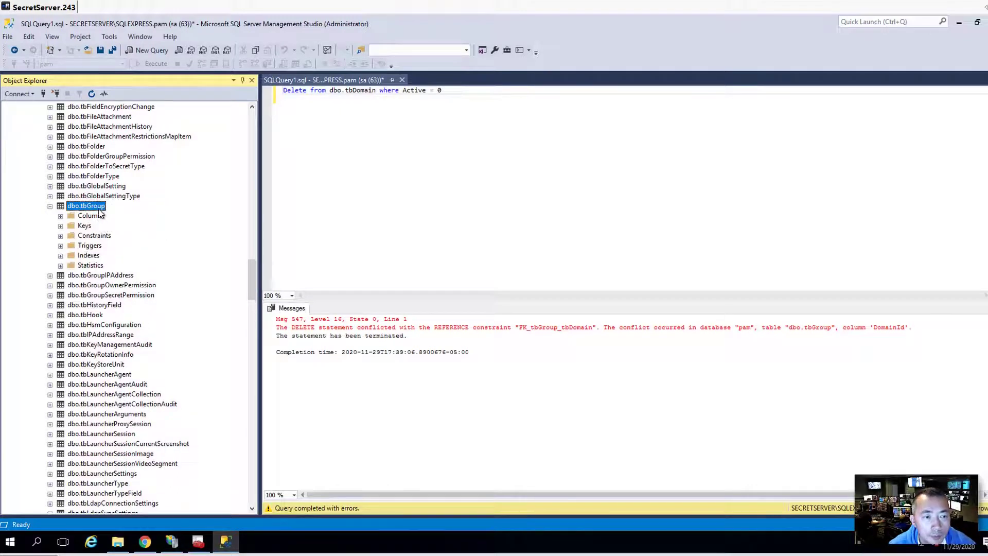
pyautogui.rightClick(98, 208)
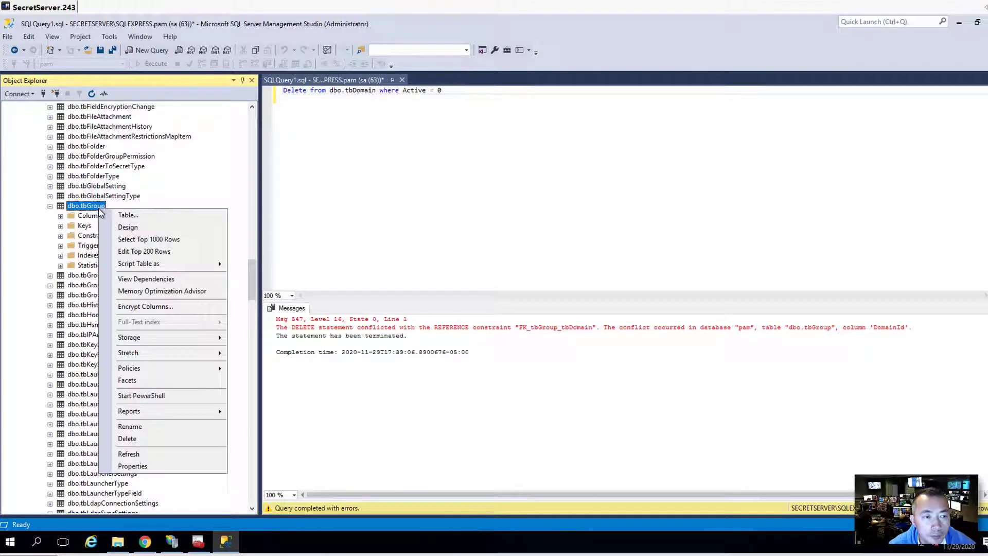
pyautogui.click(139, 238)
pyautogui.click(274, 373)
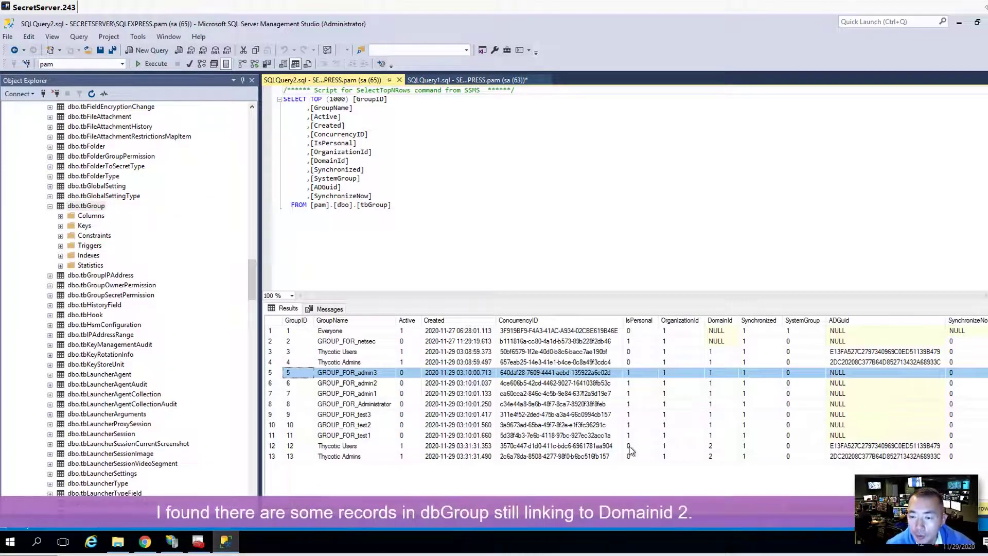
pyautogui.click(718, 446)
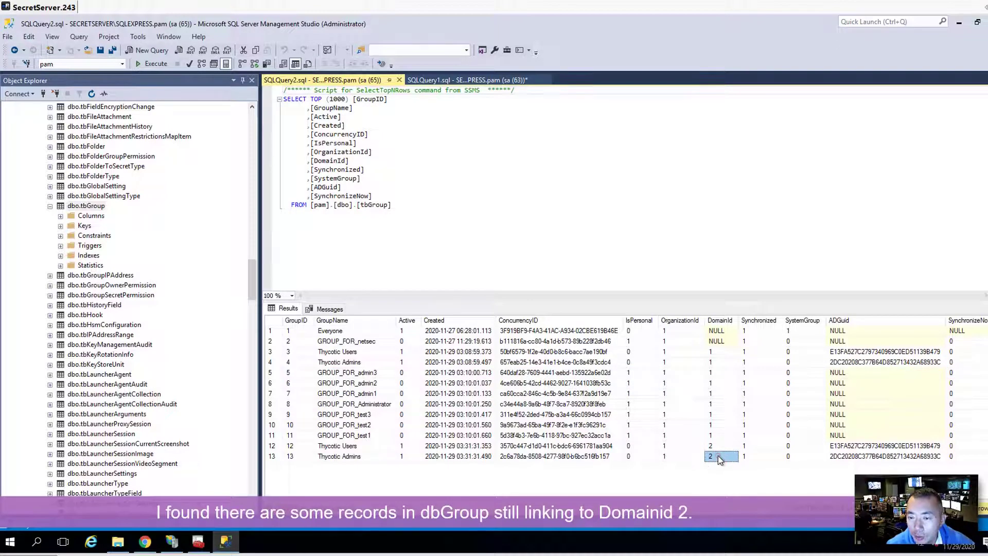
pyautogui.click(715, 447)
pyautogui.click(273, 445)
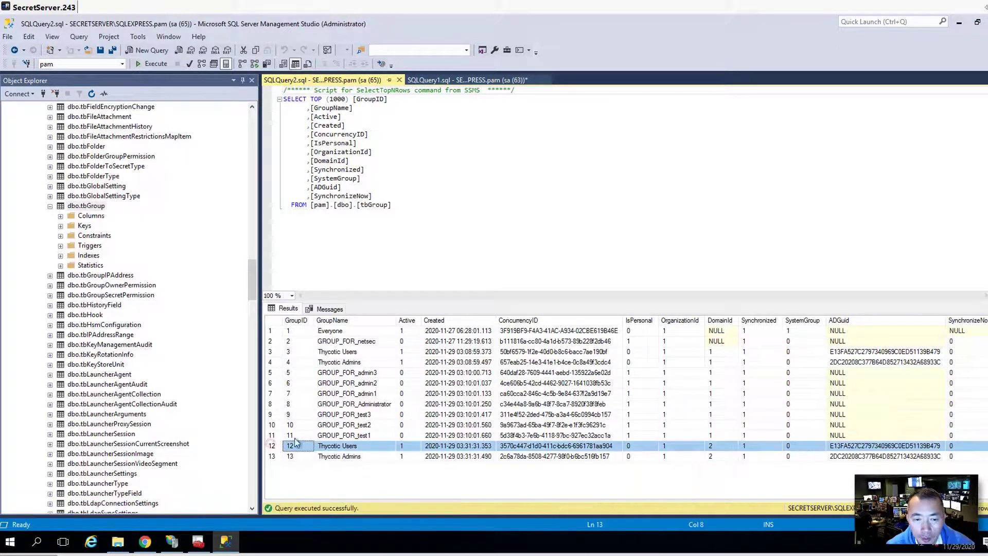
pyautogui.click(359, 363)
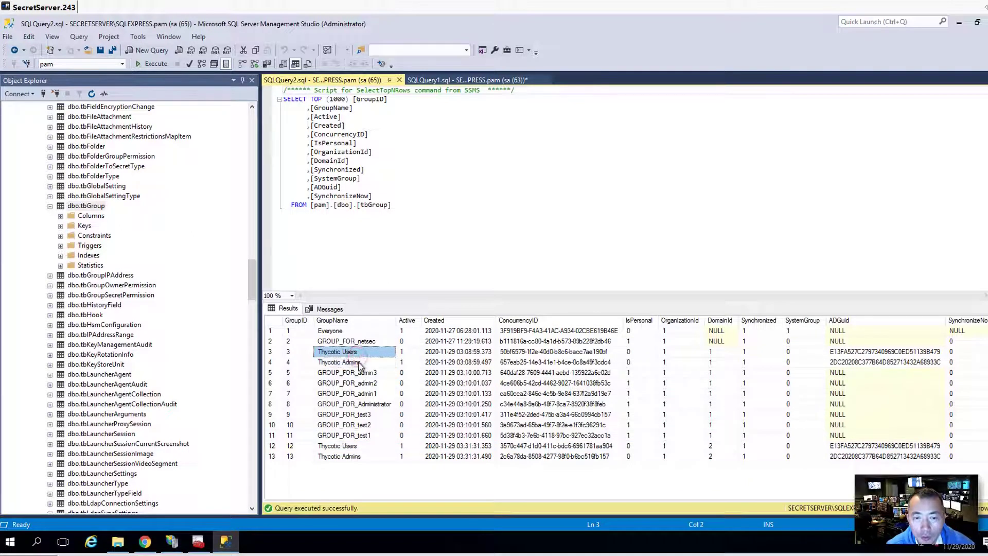
pyautogui.click(683, 446)
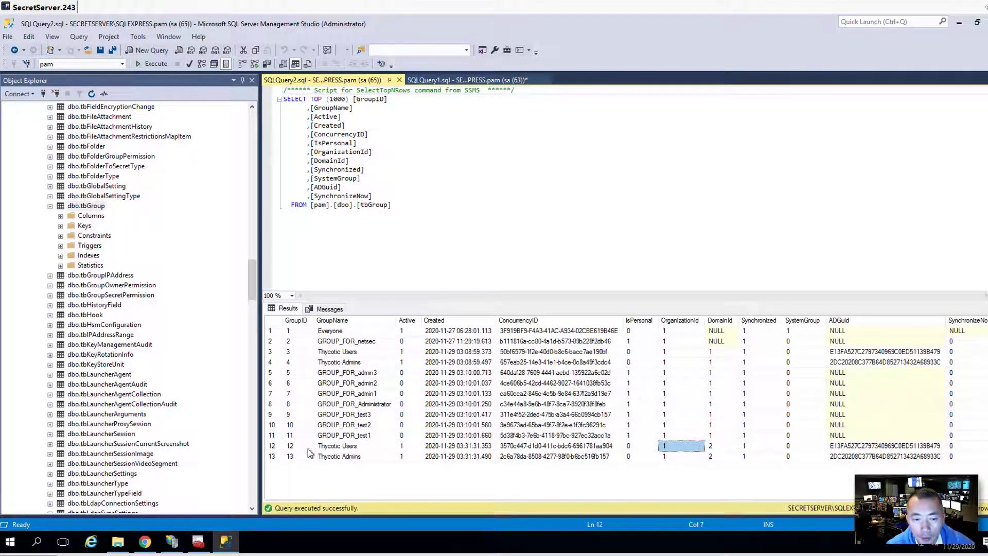
pyautogui.click(272, 446)
pyautogui.moveTo(410, 204)
pyautogui.mouseDown()
pyautogui.moveTo(323, 170)
pyautogui.moveTo(283, 90)
pyautogui.mouseUp()
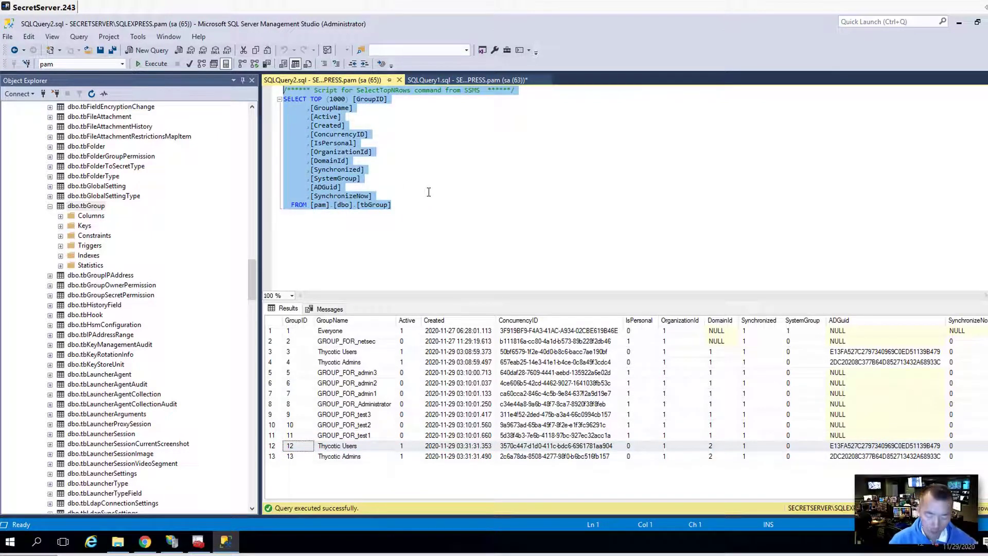
# Step: Run SELECT * FROM dbo.tbgroup WHERE DomainID = 2, fixing the column-name typo
pyautogui.press('Delete')
pyautogui.write('selec')
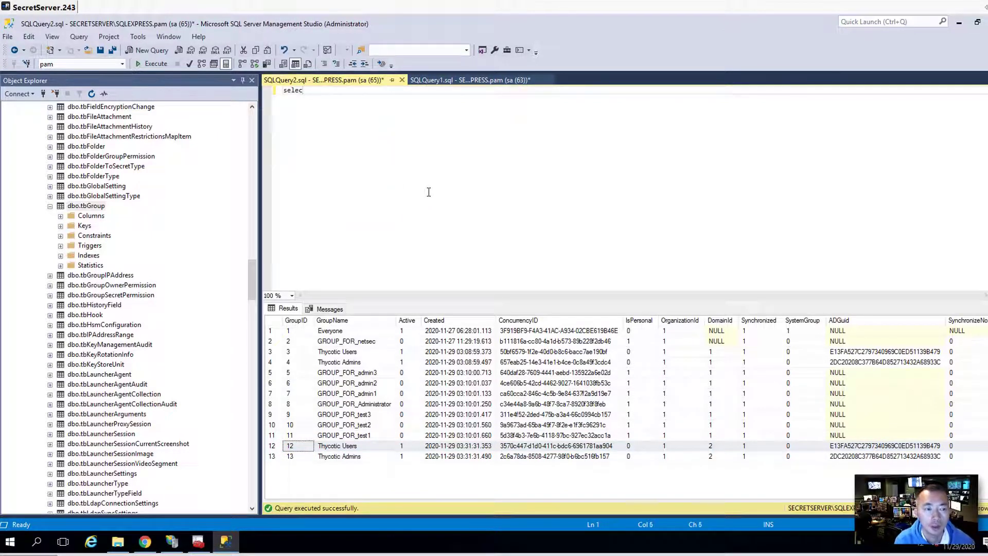
pyautogui.write('t ')
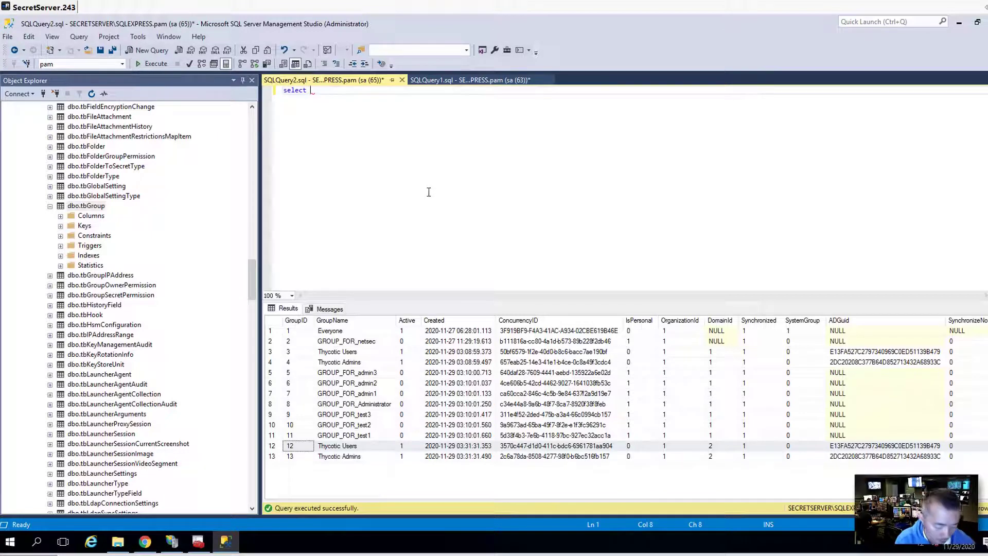
pyautogui.write('* fro')
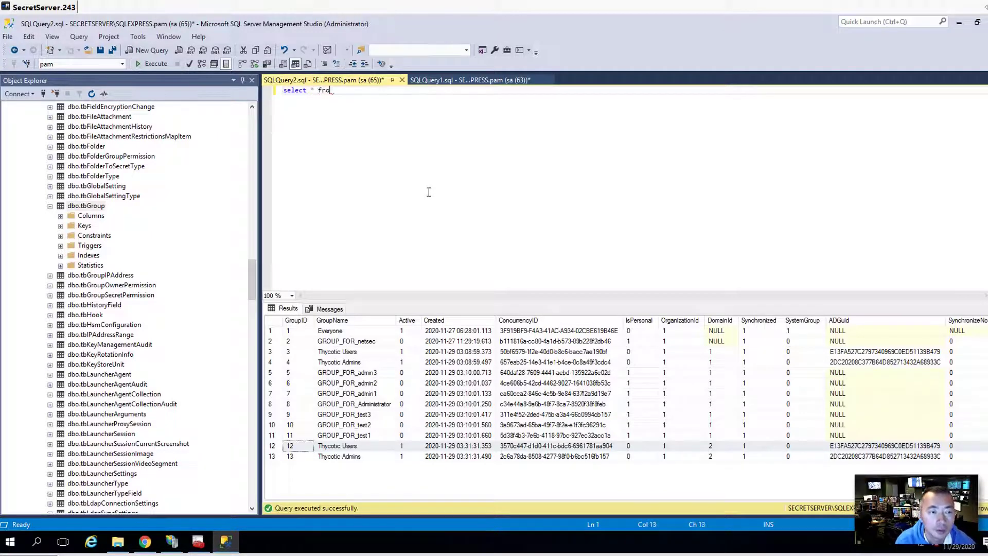
pyautogui.write('m dbo.')
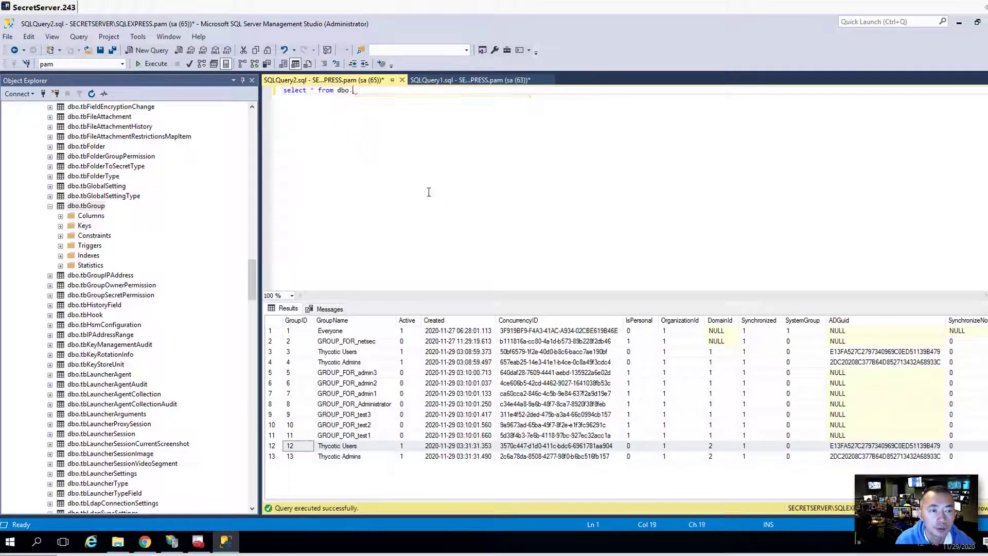
pyautogui.write('tbgroup')
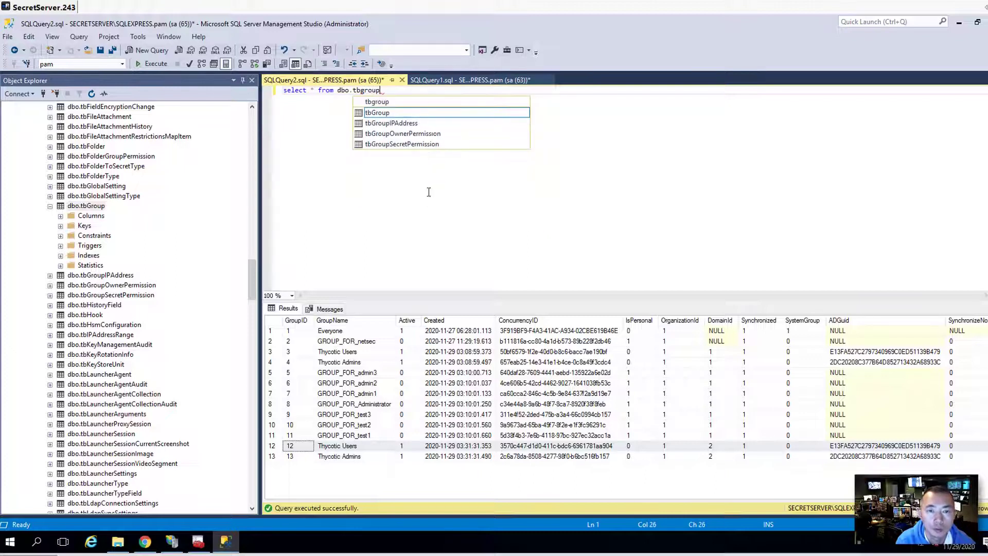
pyautogui.write(' where D')
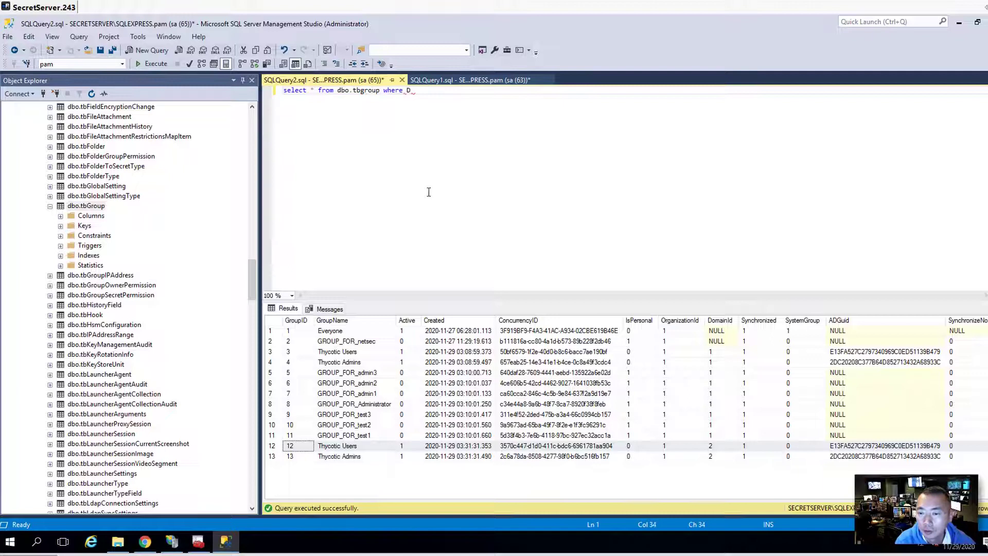
pyautogui.write('omianID')
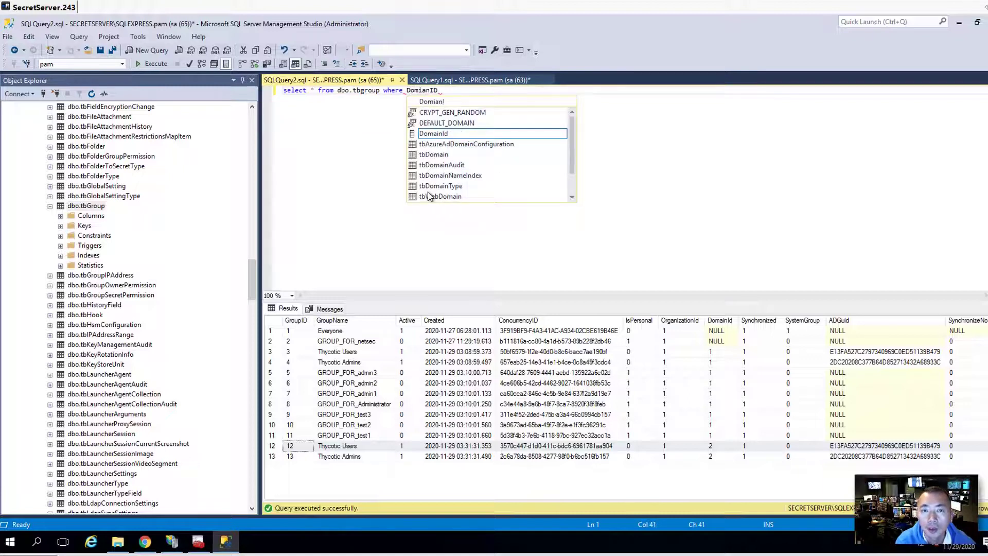
pyautogui.write(' =2')
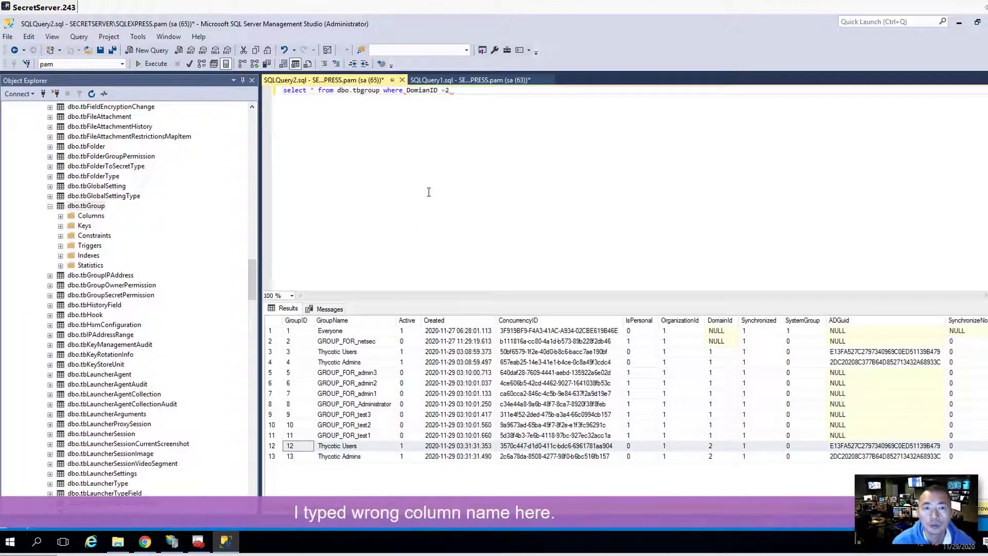
pyautogui.click(158, 65)
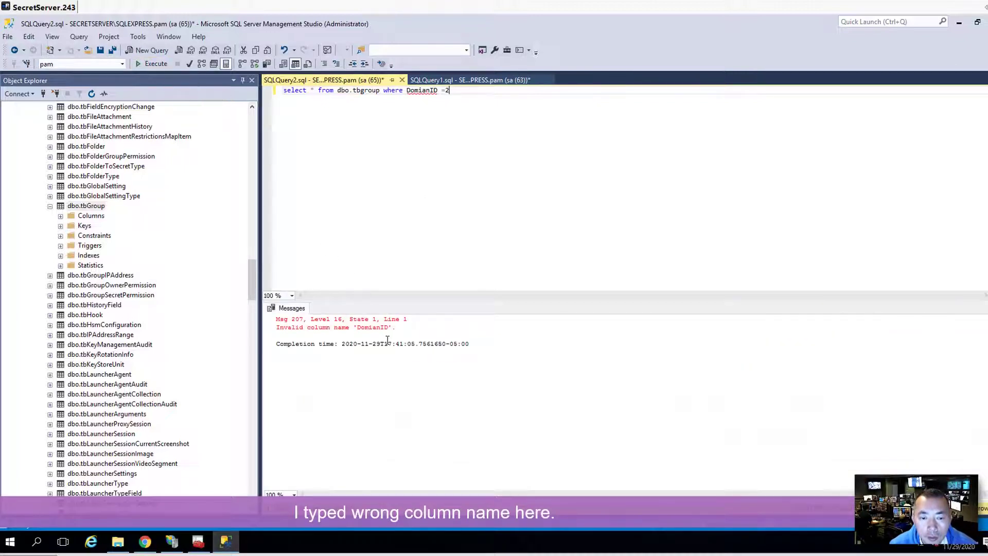
pyautogui.click(424, 90)
pyautogui.press('BackSpace')
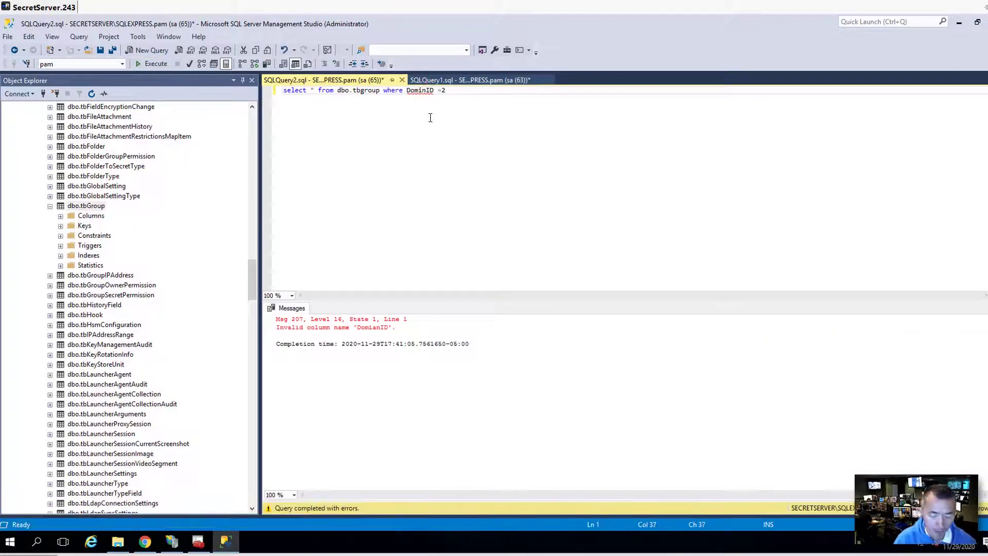
pyautogui.write('a')
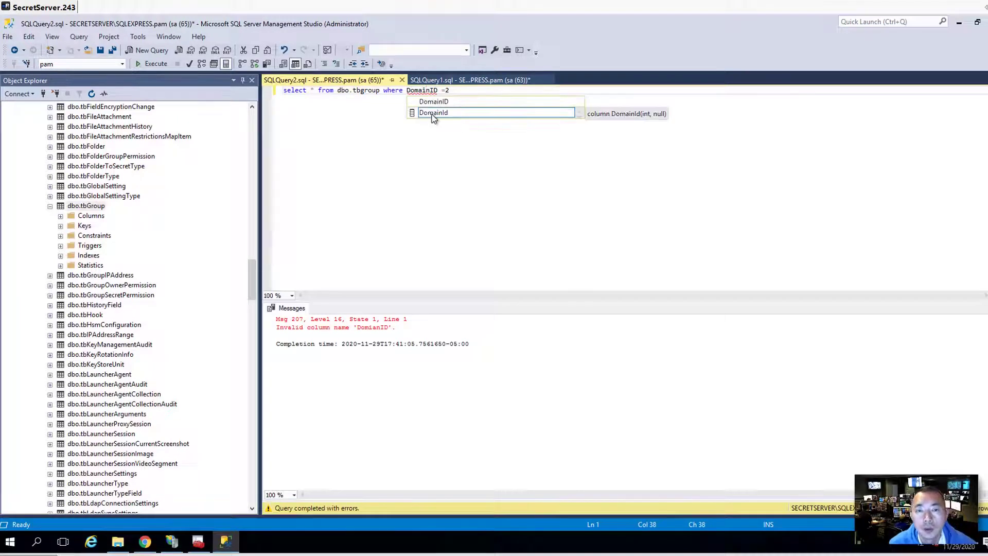
pyautogui.press('Up')
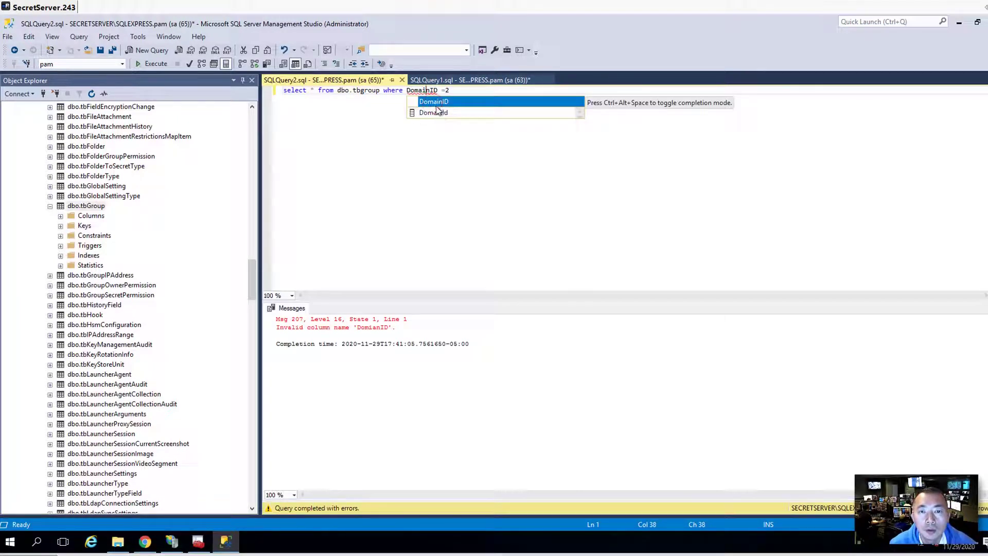
pyautogui.press('Escape')
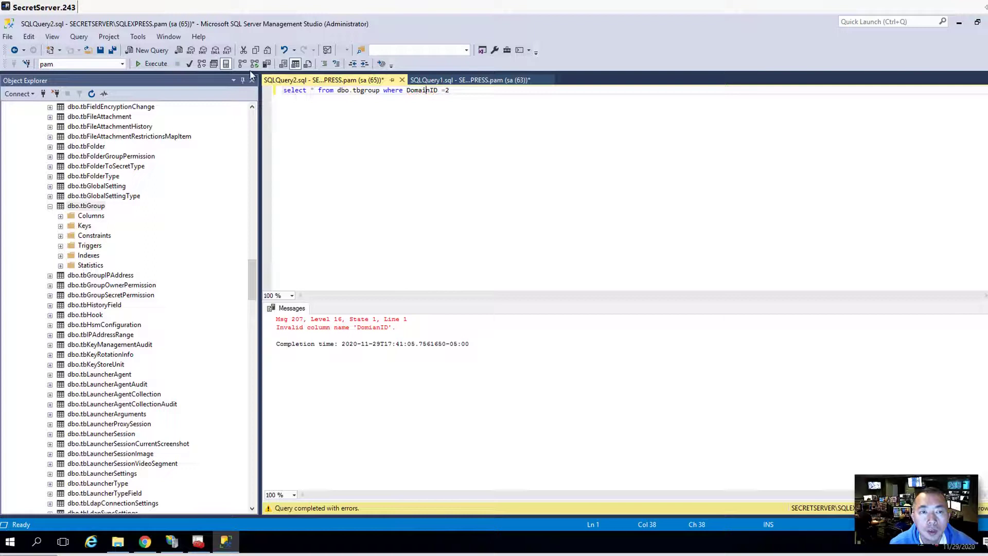
pyautogui.click(147, 64)
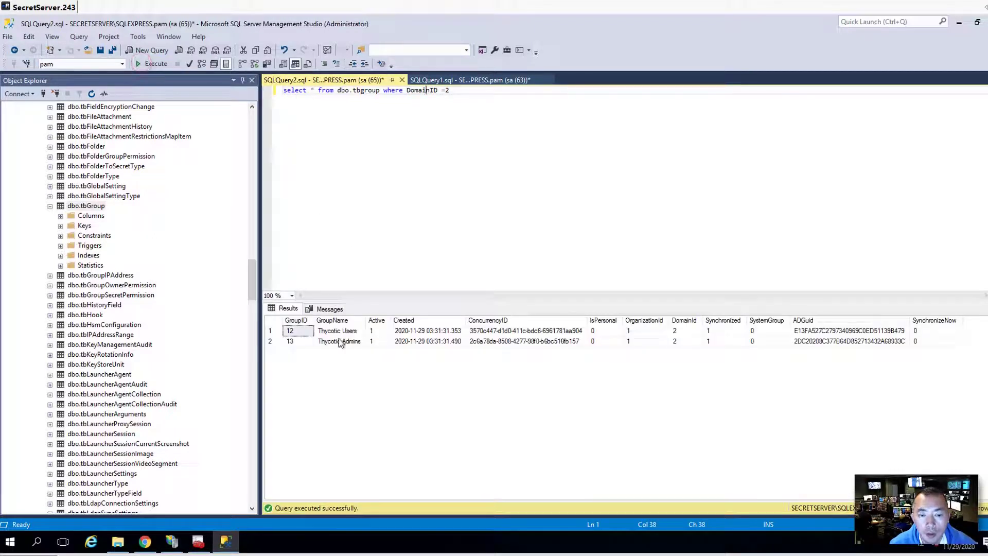
# Step: Run DELETE FROM dbo.tbgroup WHERE DomainID = 2, removing the two Thycotic groups
pyautogui.moveTo(314, 90); pyautogui.dragTo(283, 89)
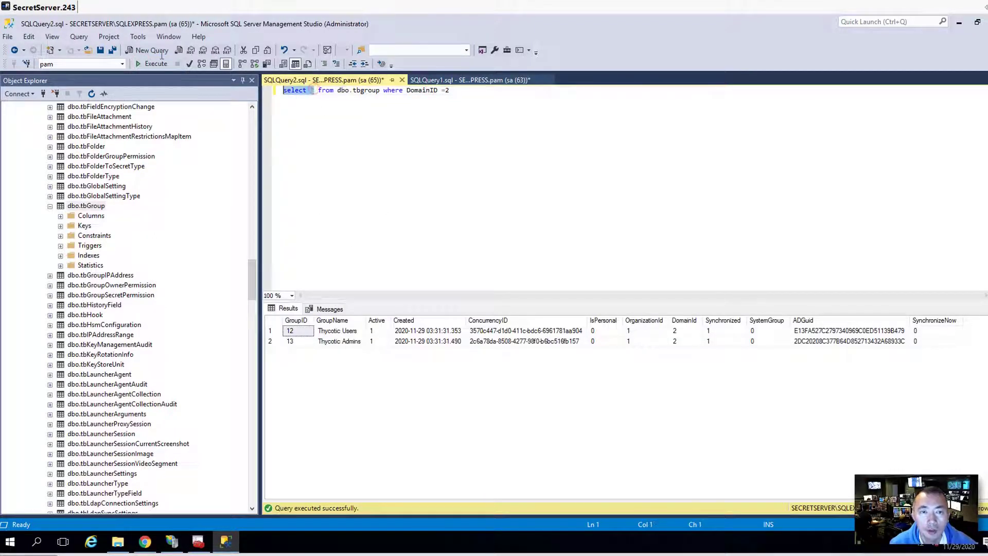
pyautogui.write('Delete')
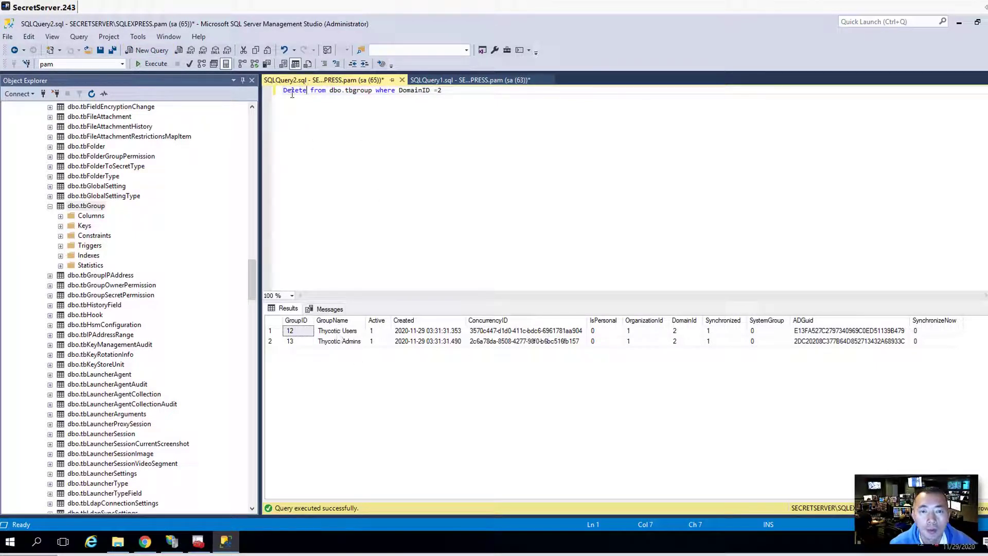
pyautogui.click(151, 63)
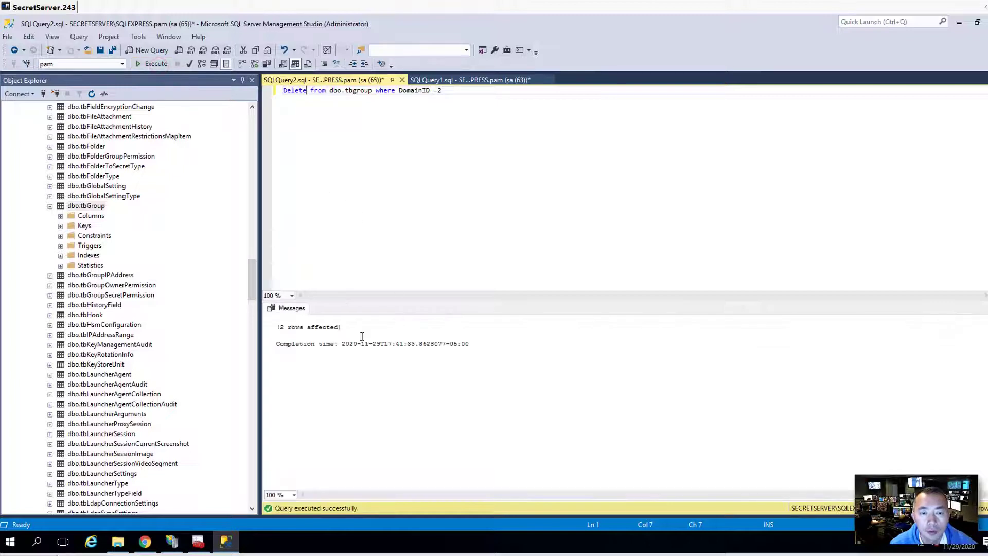
# Step: Collapse dbo.tbGroup and run Select Top 1000 Rows on dbo.tbDomain again
pyautogui.click(50, 206)
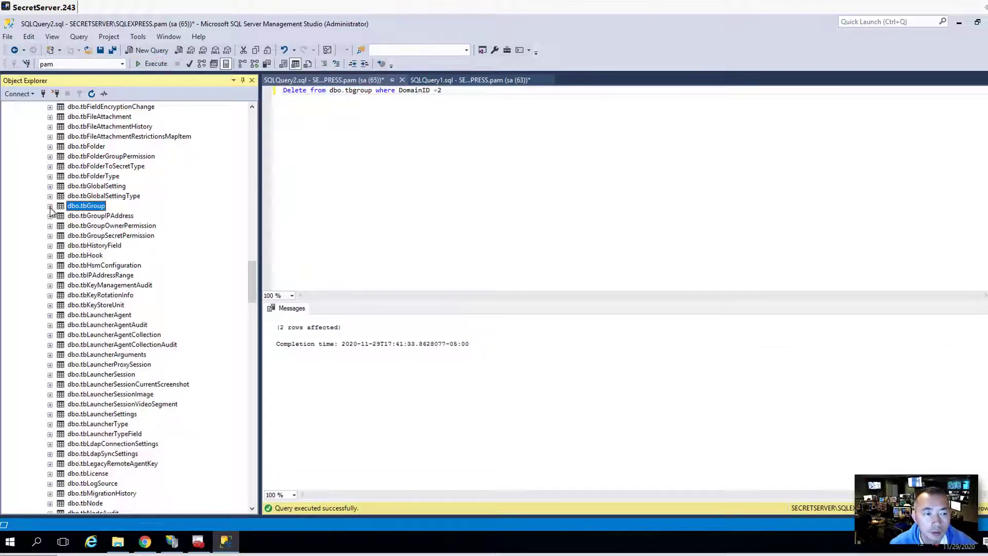
pyautogui.click(253, 338)
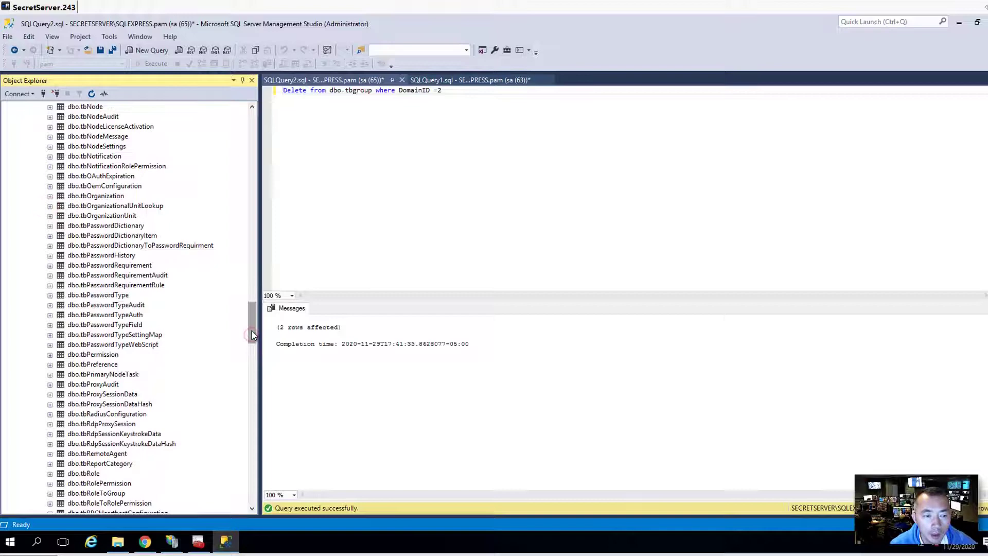
pyautogui.moveTo(250, 331); pyautogui.dragTo(251, 208)
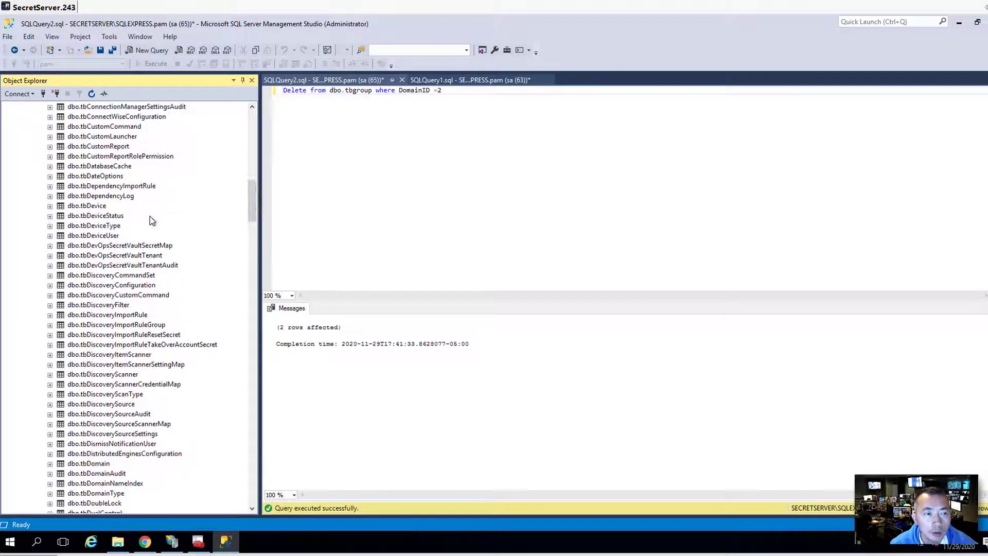
pyautogui.scroll(-1, 182, 299)
pyautogui.scroll(-2, 185, 368)
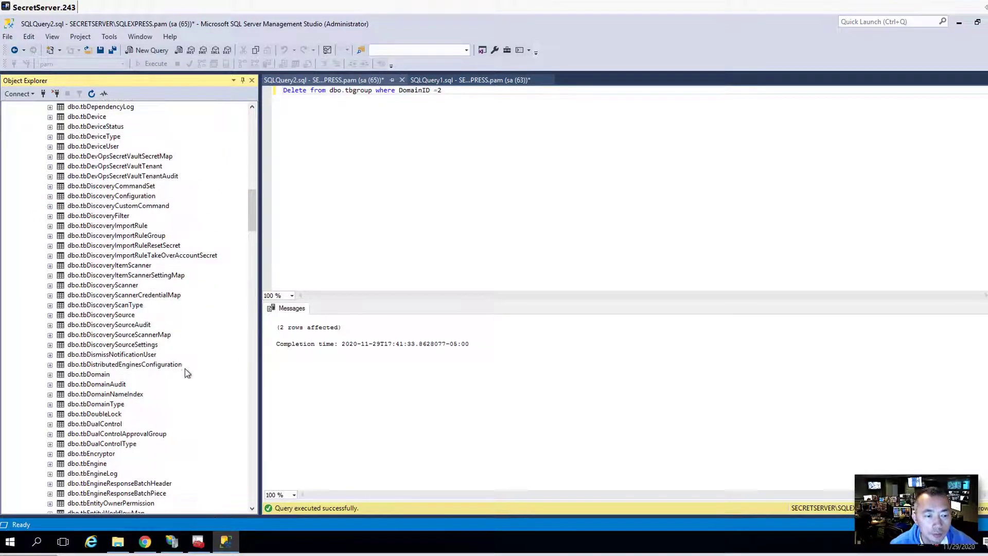
pyautogui.doubleClick(97, 375)
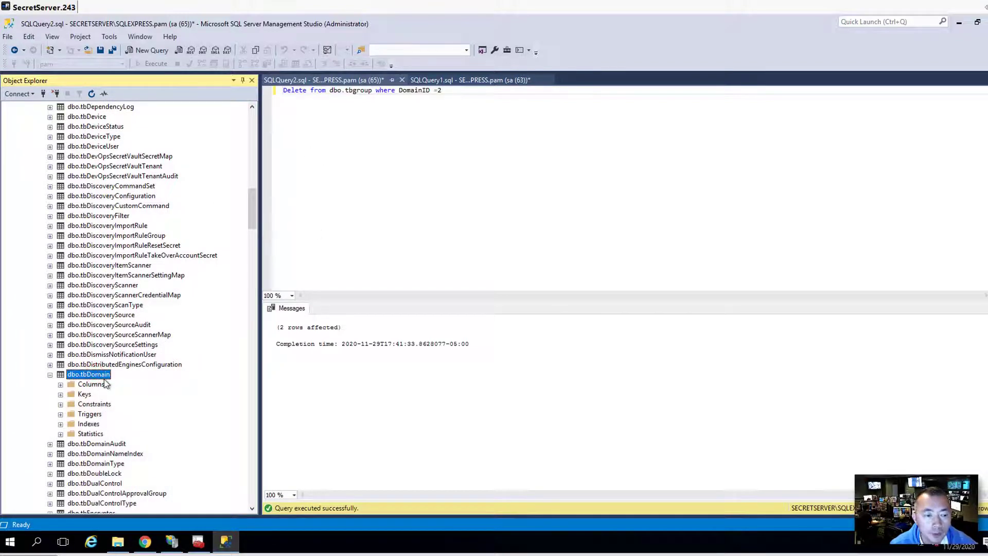
pyautogui.rightClick(107, 384)
pyautogui.click(175, 297)
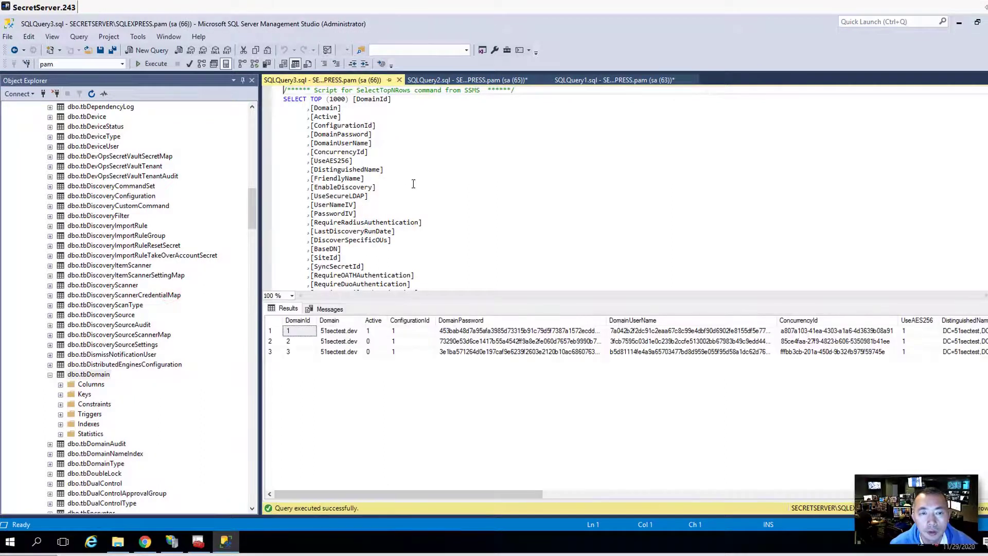
# Step: Run SELECT * FROM dbo.tbDomain WHERE Active = 0, returning DomainId 2 and 3
pyautogui.click(444, 232)
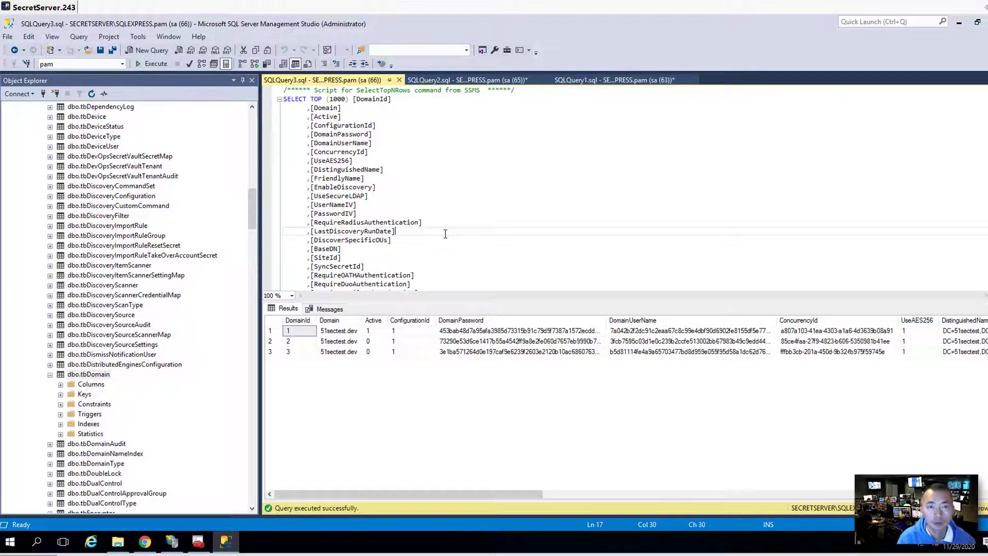
pyautogui.hotkey('ctrl', 'a')
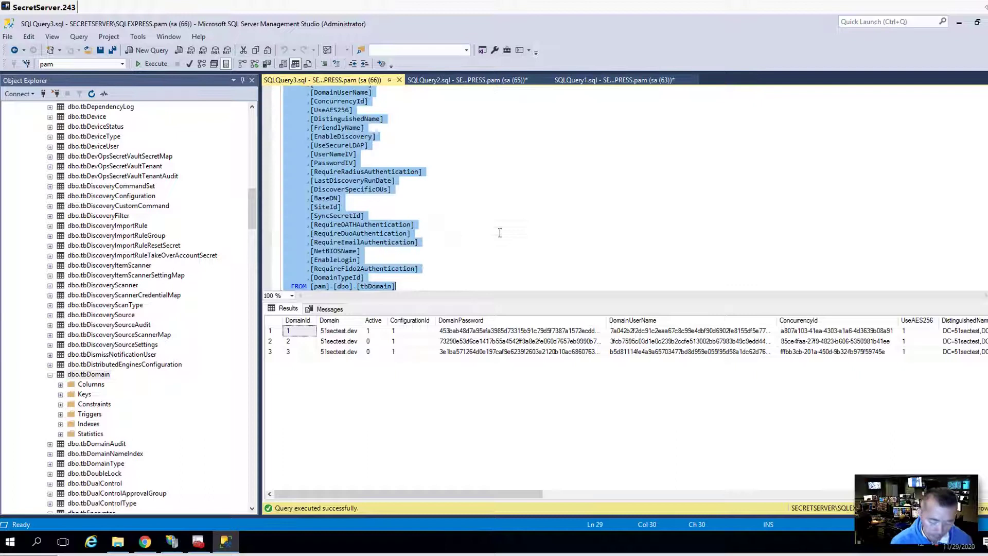
pyautogui.write('Select')
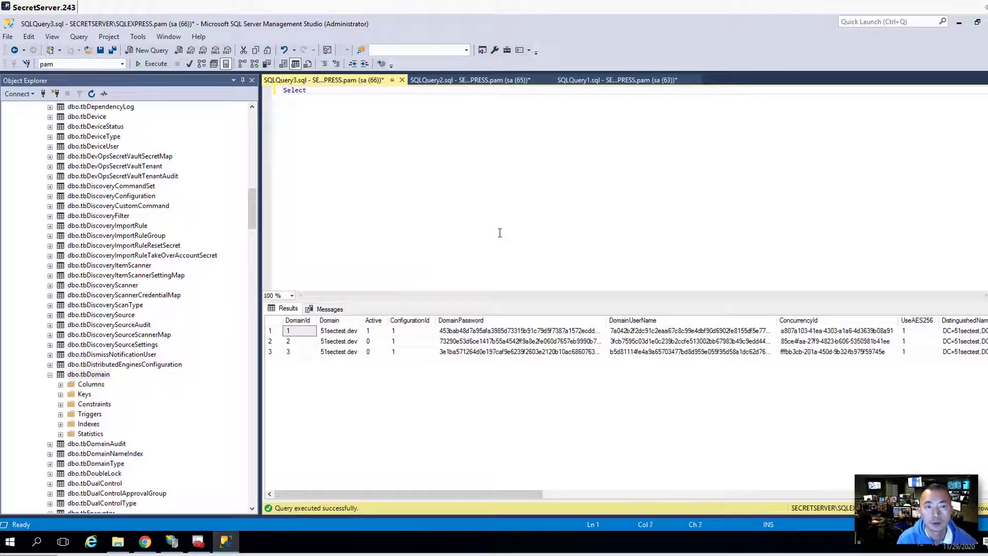
pyautogui.write('*')
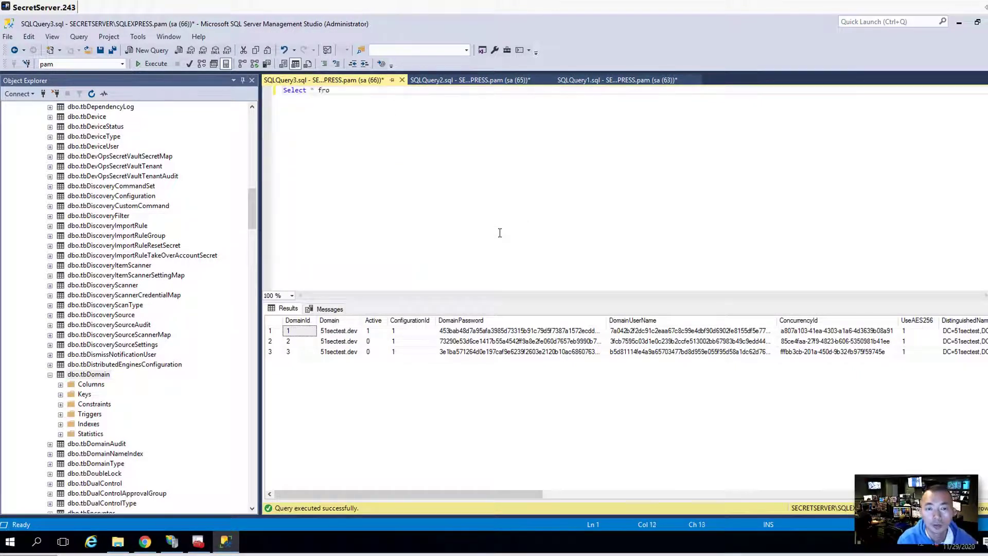
pyautogui.press('BackSpace')
pyautogui.write('dbo')
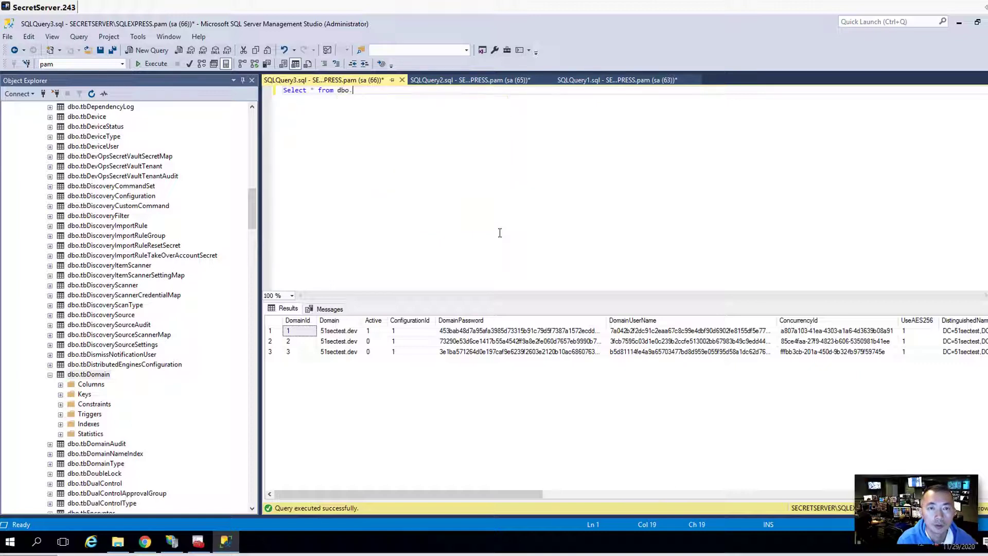
pyautogui.write('.tbDoma')
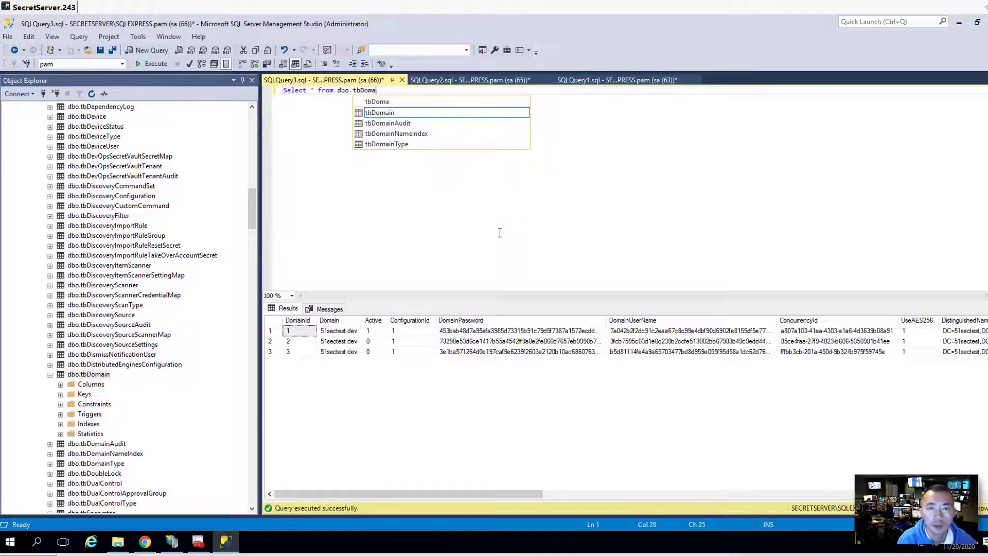
pyautogui.write('in where')
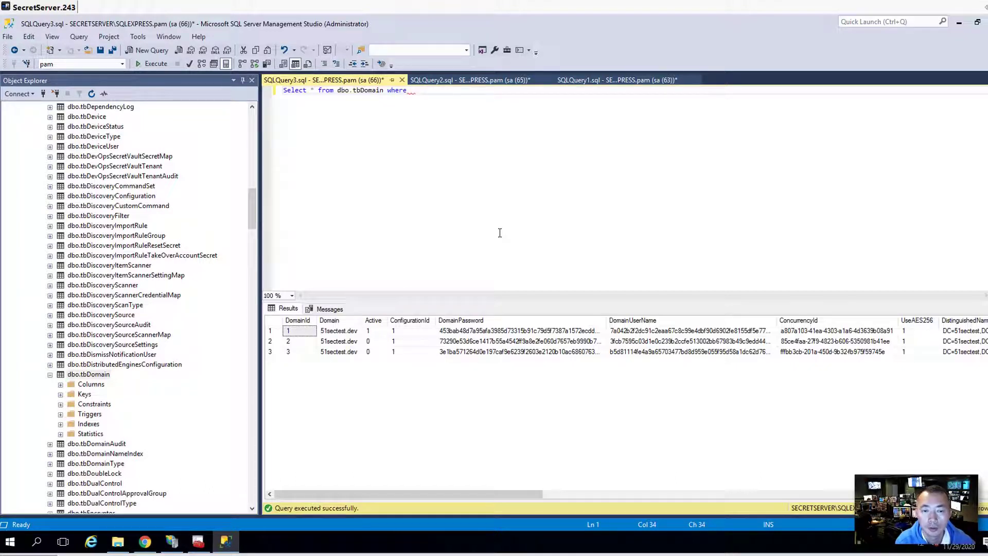
pyautogui.write('Active =0')
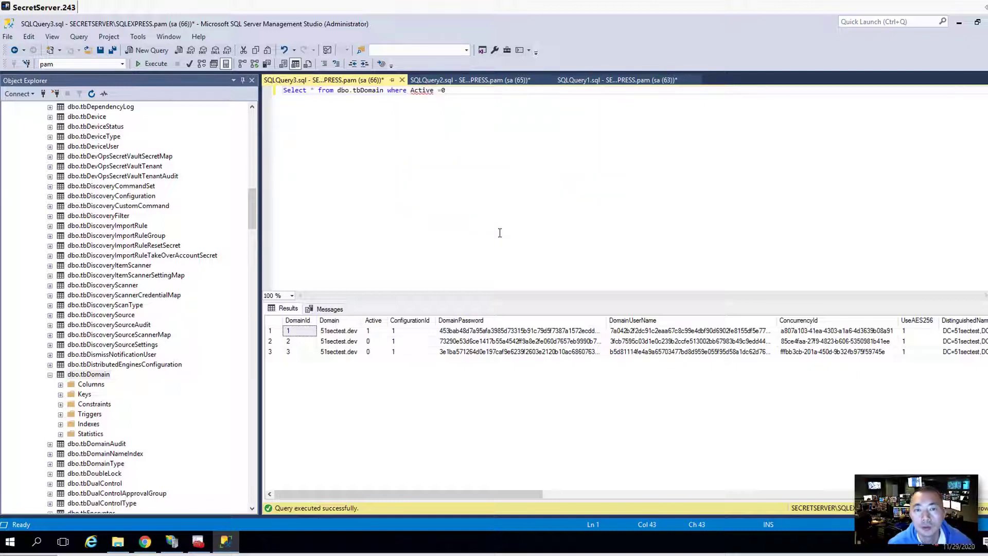
pyautogui.click(151, 63)
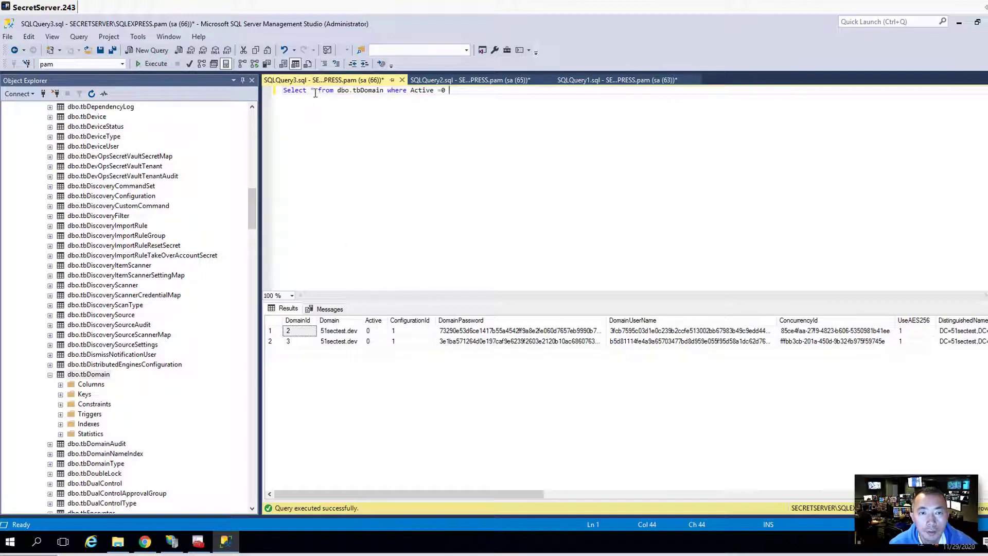
pyautogui.moveTo(314, 89); pyautogui.dragTo(283, 90)
pyautogui.write('Delete')
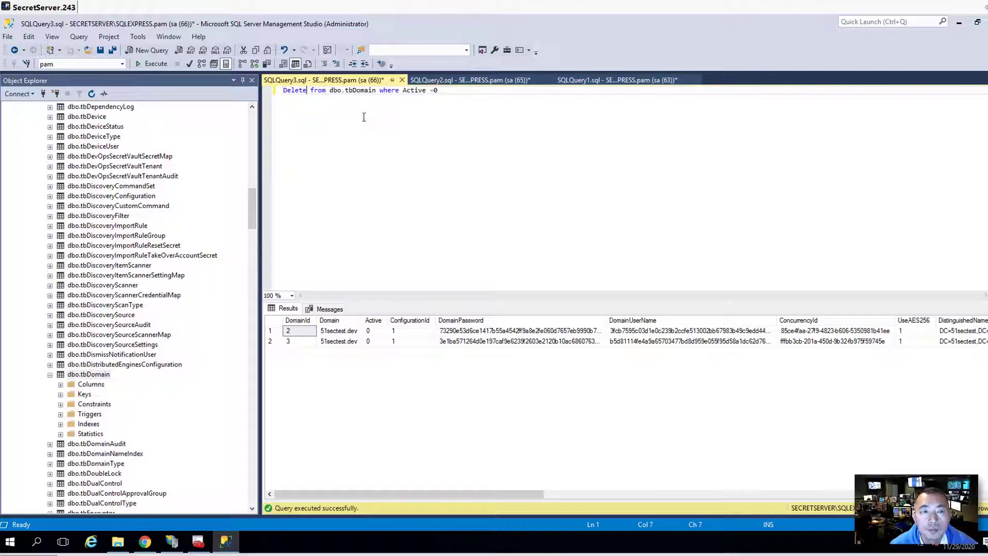
# Step: Run DELETE FROM dbo.tbDomain WHERE Active = 0 and read the tbDomainAudit reference error
pyautogui.click(144, 62)
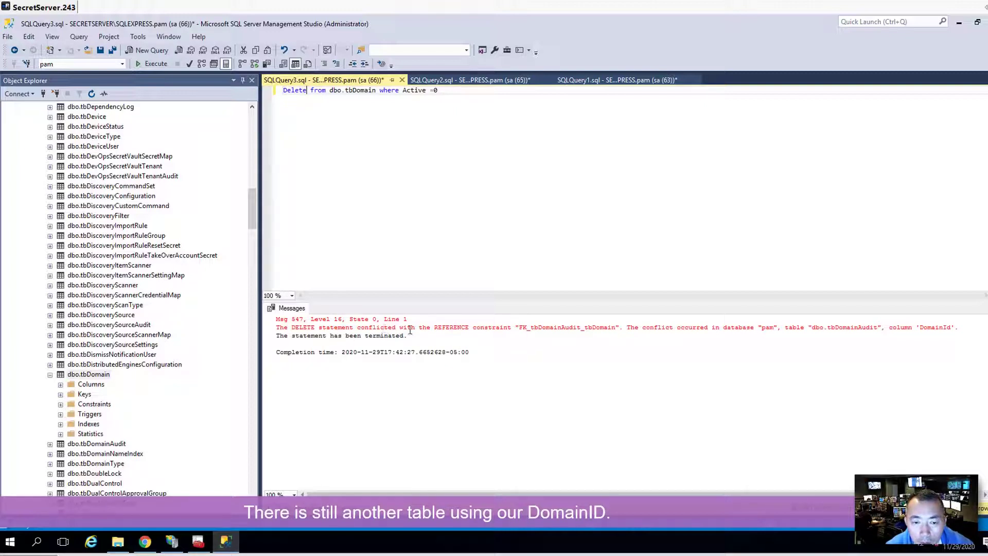
pyautogui.doubleClick(448, 331)
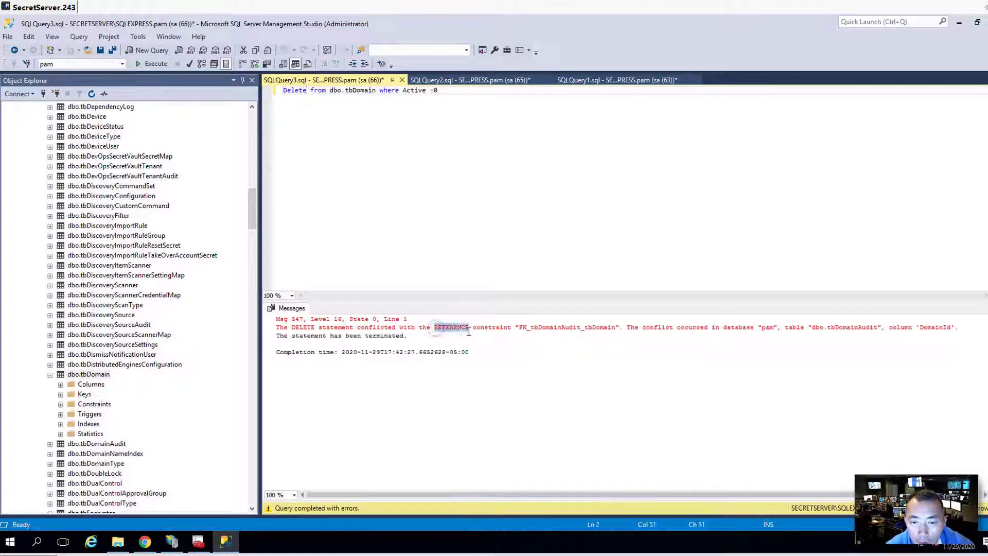
pyautogui.click(846, 328)
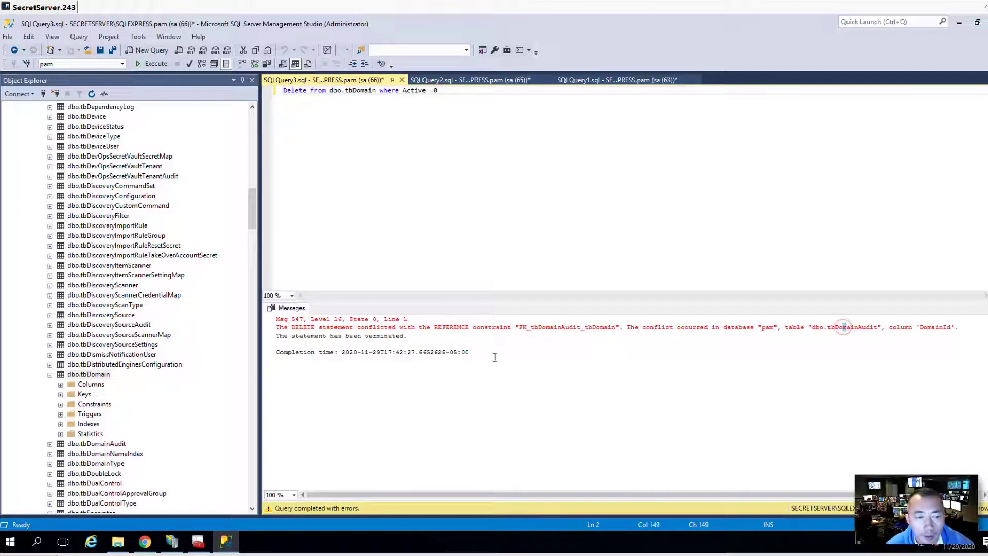
pyautogui.click(456, 91)
pyautogui.hotkey('shift', 'Home')
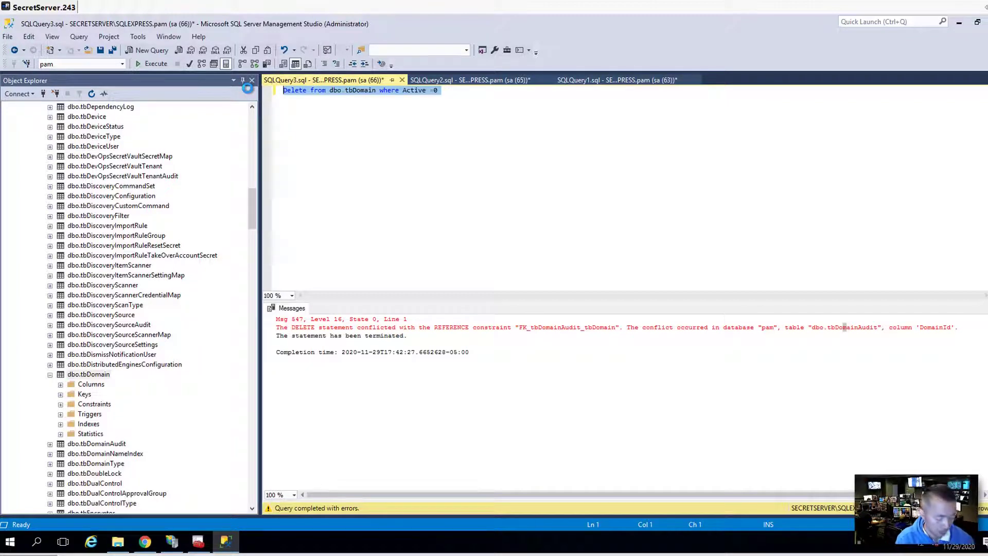
pyautogui.write('notepad')
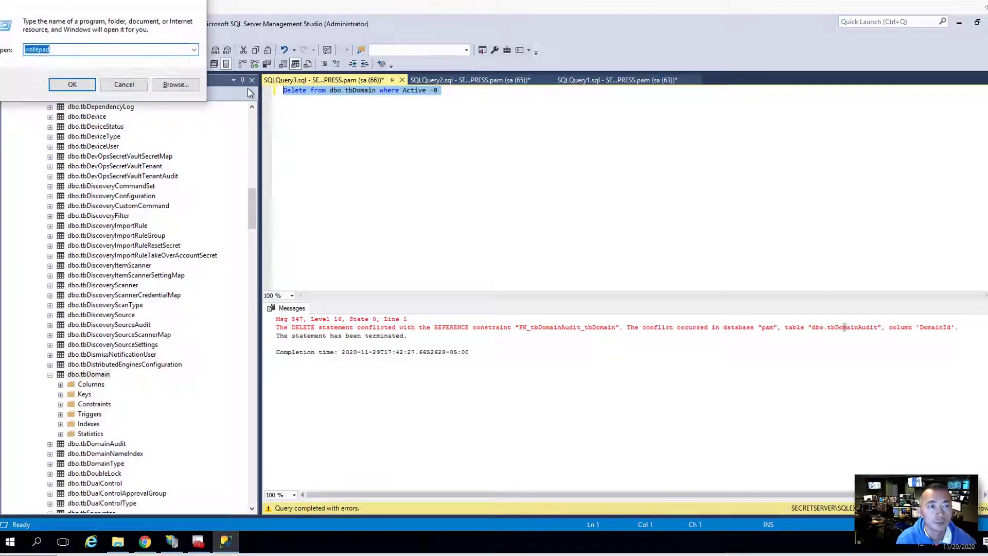
# Step: Paste the failed DELETE query into a new Notepad window, minimize Notepad, and return to Object Explorer
pyautogui.press('Return')
pyautogui.write('notep')
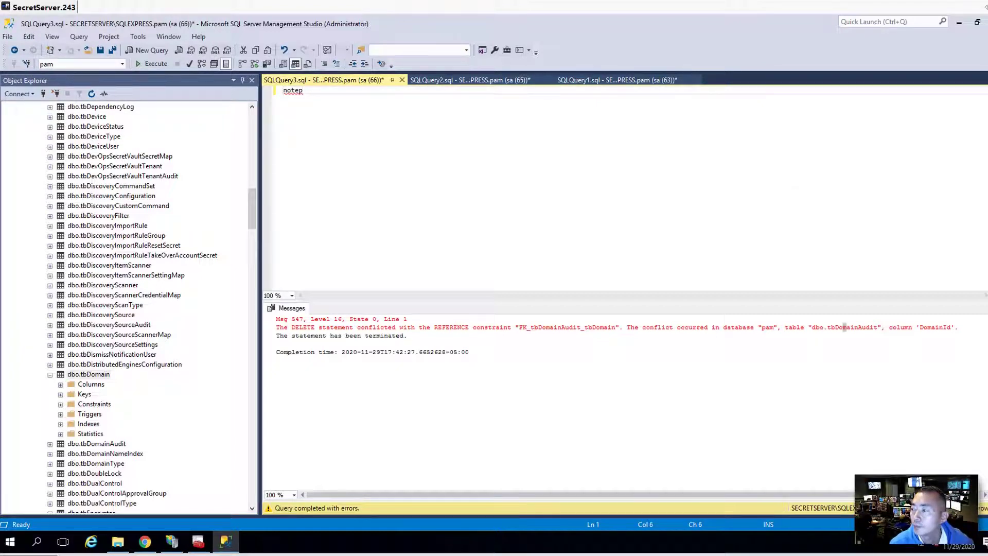
pyautogui.hotkey('ctrl', 'v')
pyautogui.click(826, 130)
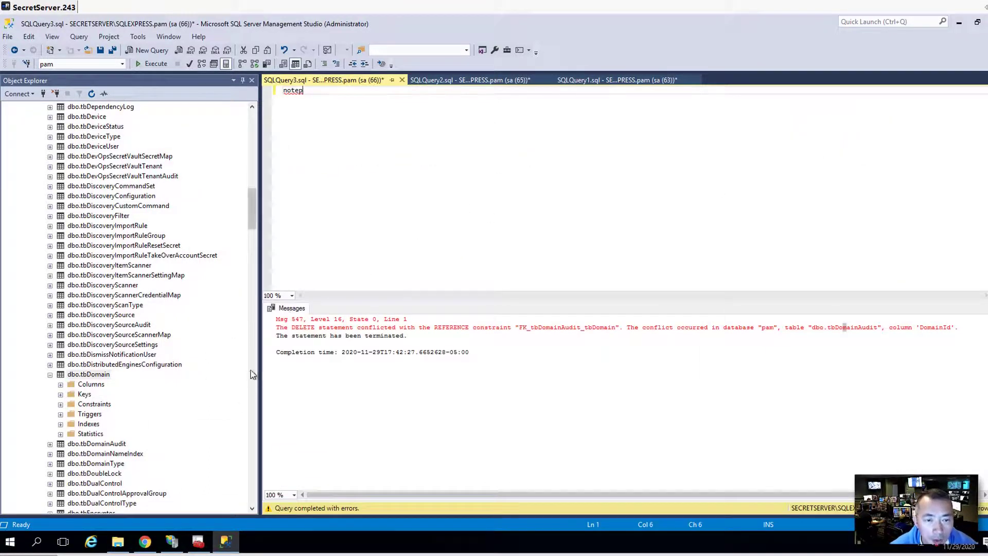
pyautogui.click(250, 373)
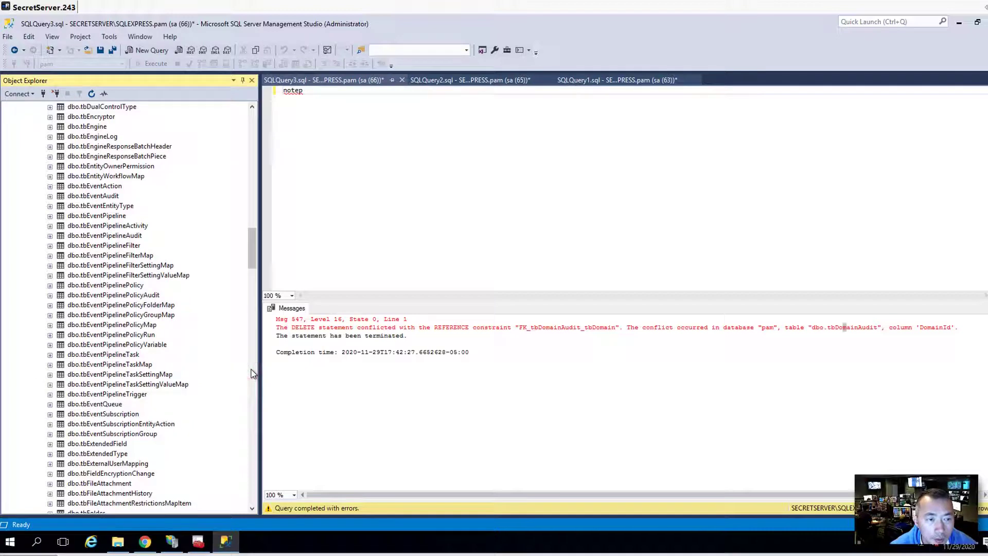
pyautogui.click(252, 374)
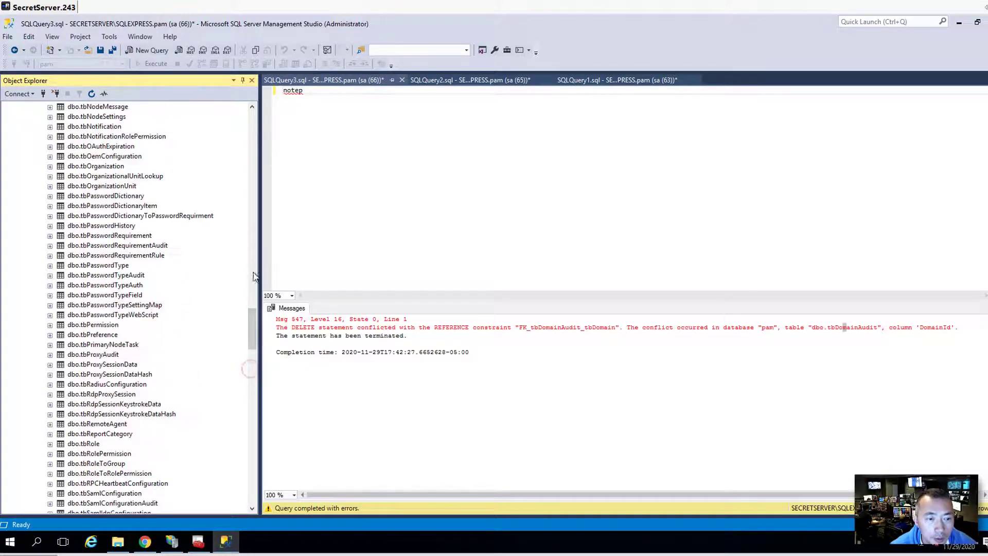
pyautogui.click(257, 246)
pyautogui.moveTo(254, 240); pyautogui.dragTo(254, 225)
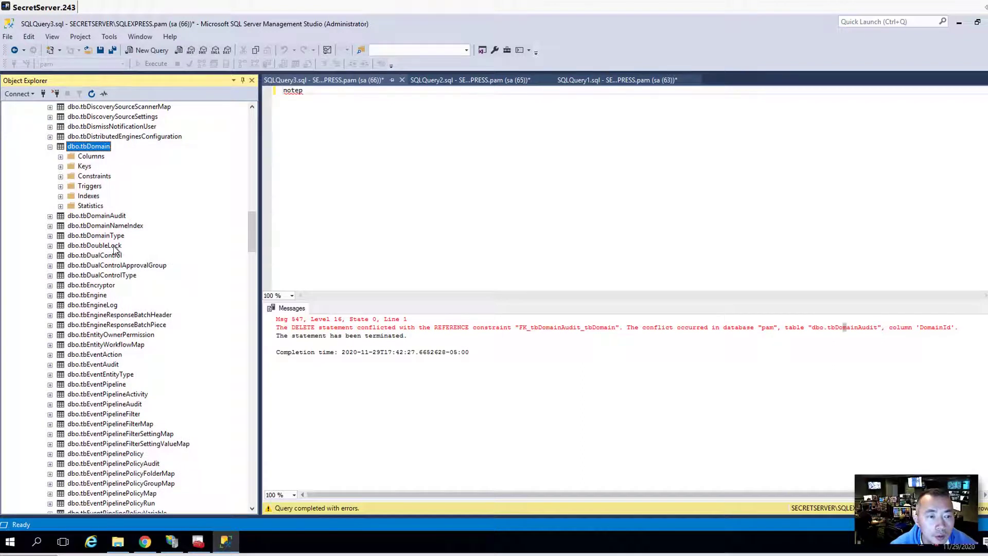
# Step: Expand dbo.tbDomainAudit and run Select Top 1000 Rows on it
pyautogui.click(97, 216)
pyautogui.doubleClick(100, 216)
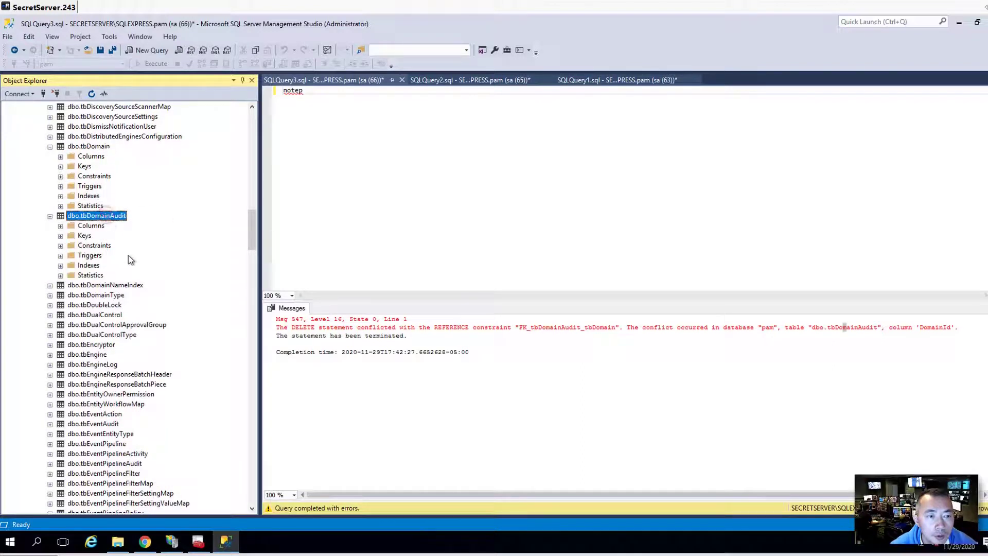
pyautogui.rightClick(95, 216)
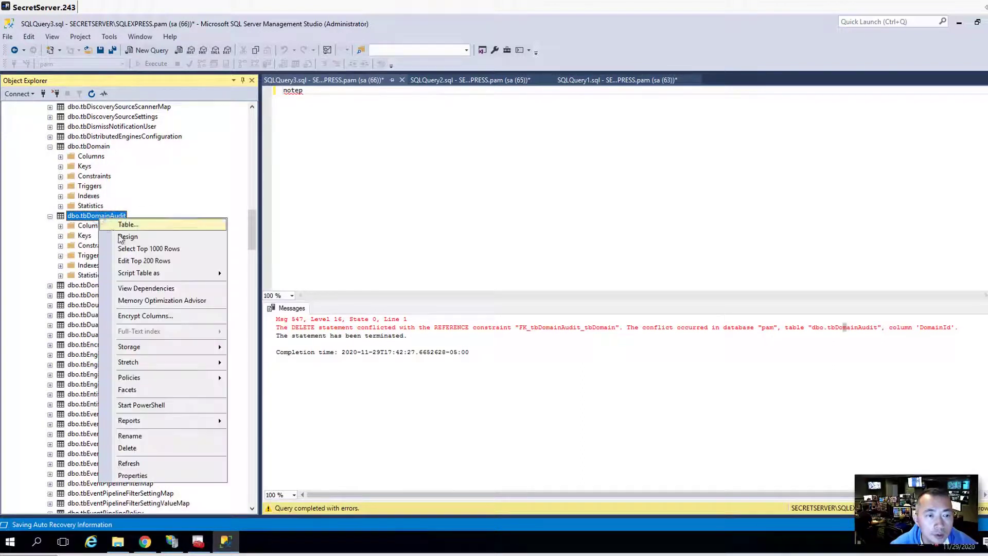
pyautogui.click(148, 261)
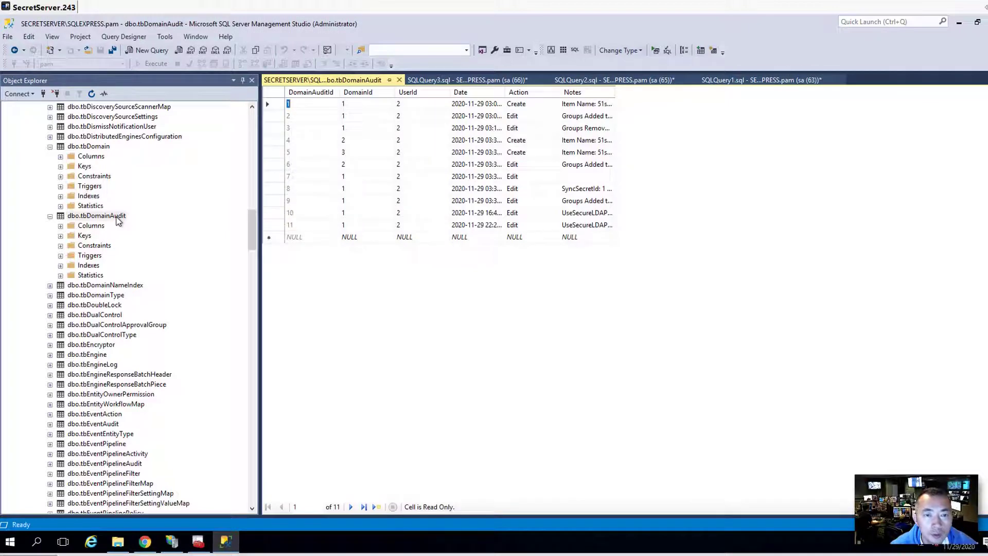
pyautogui.rightClick(118, 220)
pyautogui.click(145, 243)
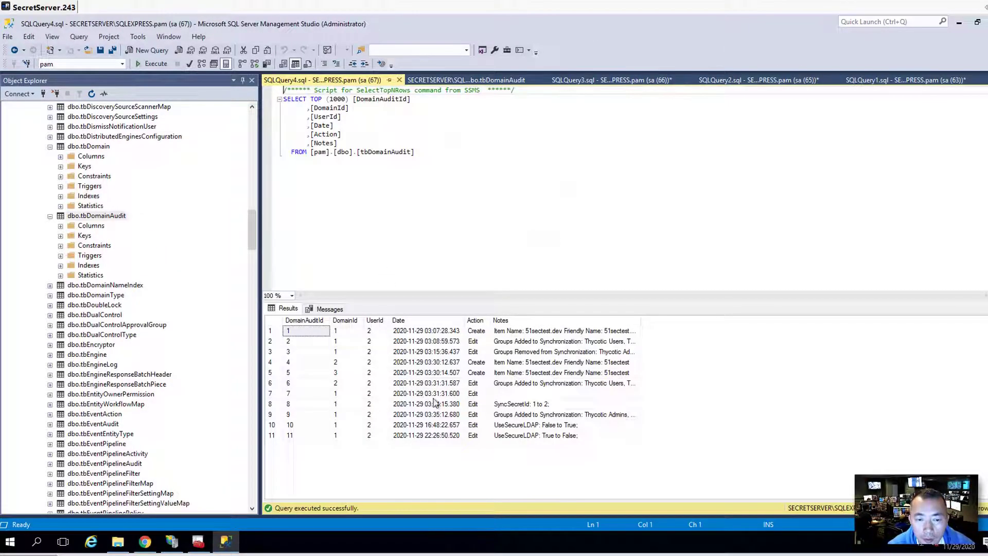
# Step: Inspect audit rows 4, 5 and 6, noting their DomainId values of 2 and 3
pyautogui.click(270, 361)
pyautogui.click(342, 381)
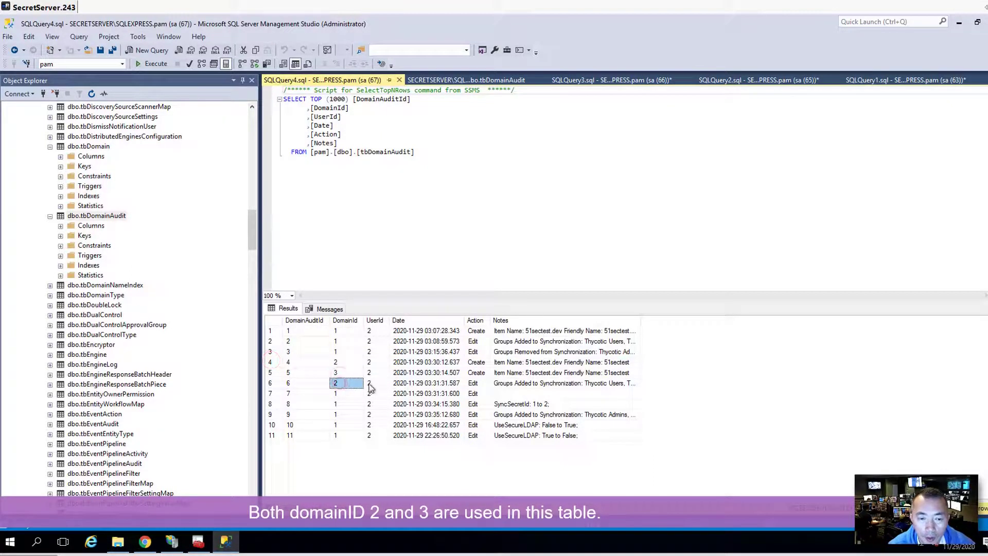
pyautogui.click(512, 385)
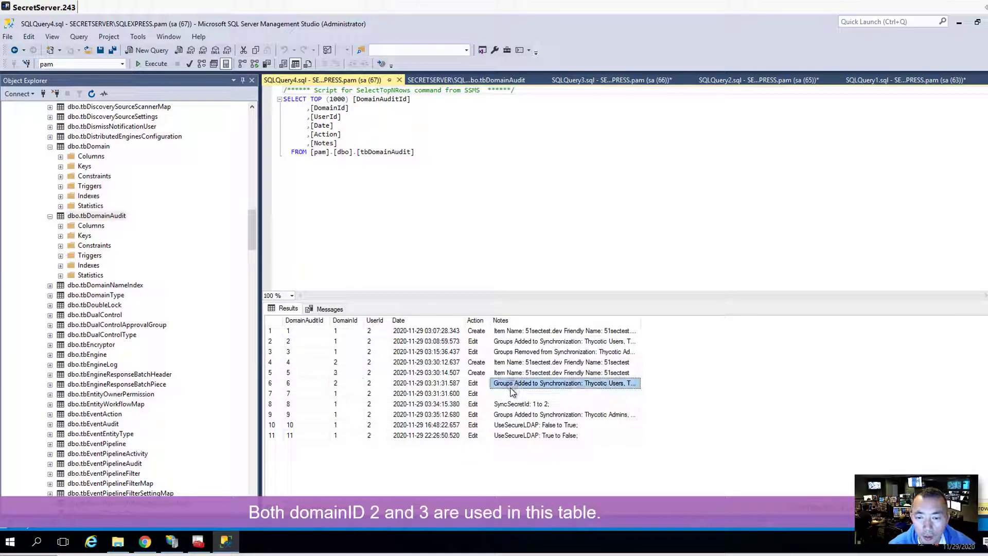
pyautogui.click(468, 384)
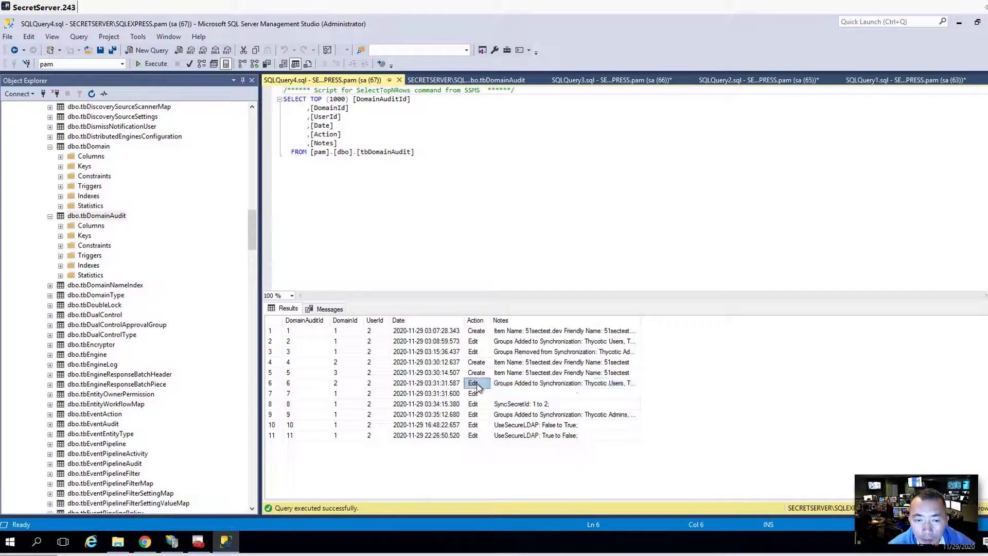
pyautogui.click(340, 382)
pyautogui.click(339, 362)
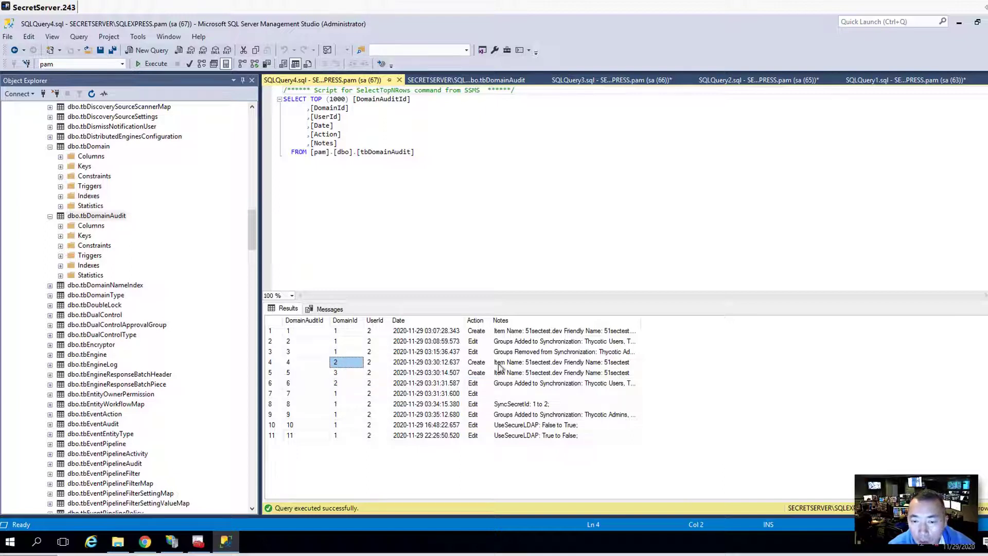
pyautogui.click(609, 373)
pyautogui.click(287, 383)
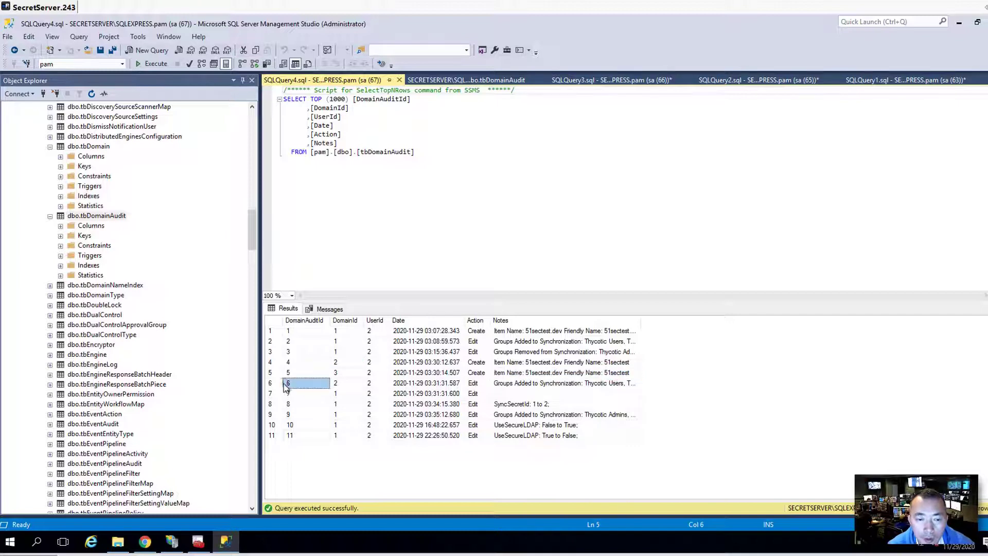
pyautogui.click(602, 373)
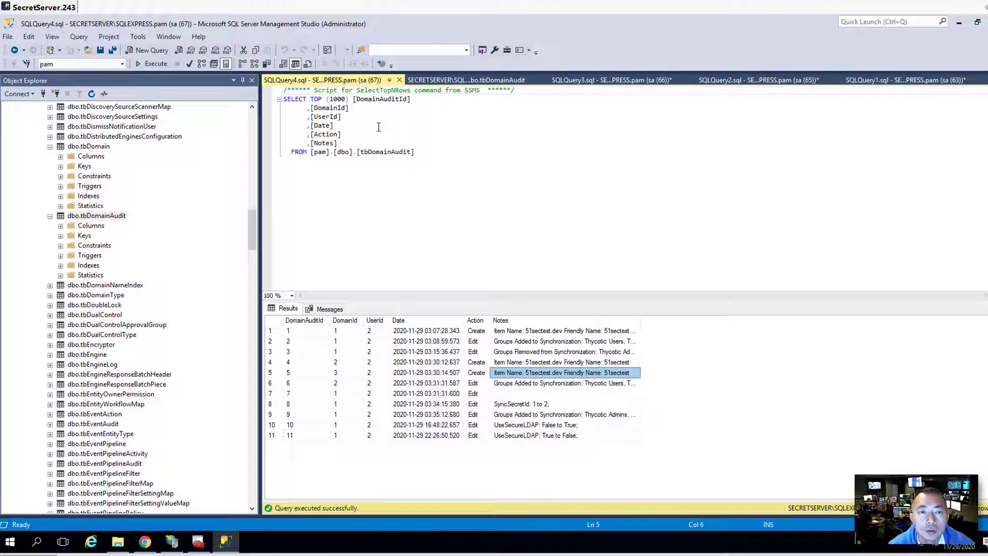
pyautogui.click(448, 151)
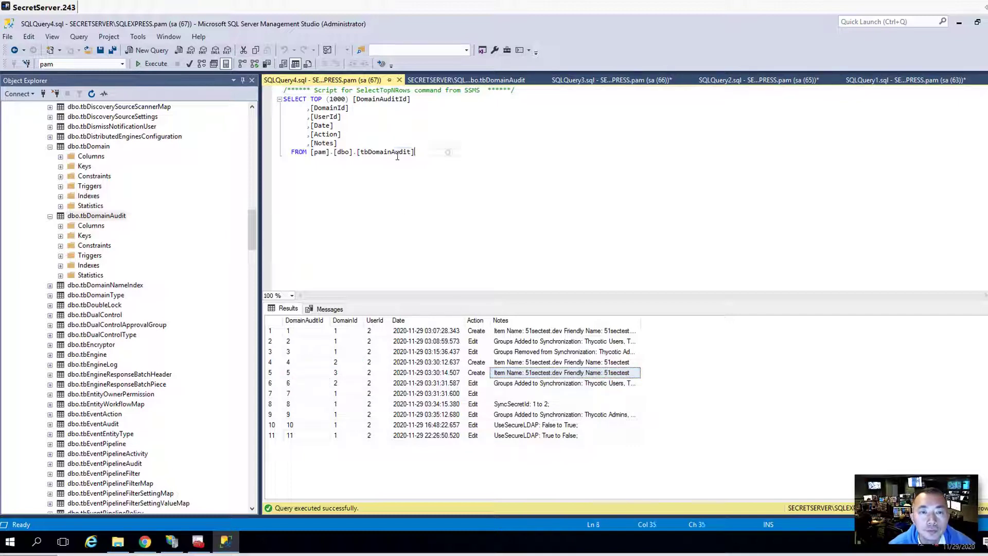
# Step: Rewrite the script as a tbDomainAudit query filtered on DomainID = 2 and run it
pyautogui.hotkey('shift', 'Up')
pyautogui.hotkey('shift', 'Up')
pyautogui.hotkey('shift', 'Up')
pyautogui.hotkey('shift', 'Home')
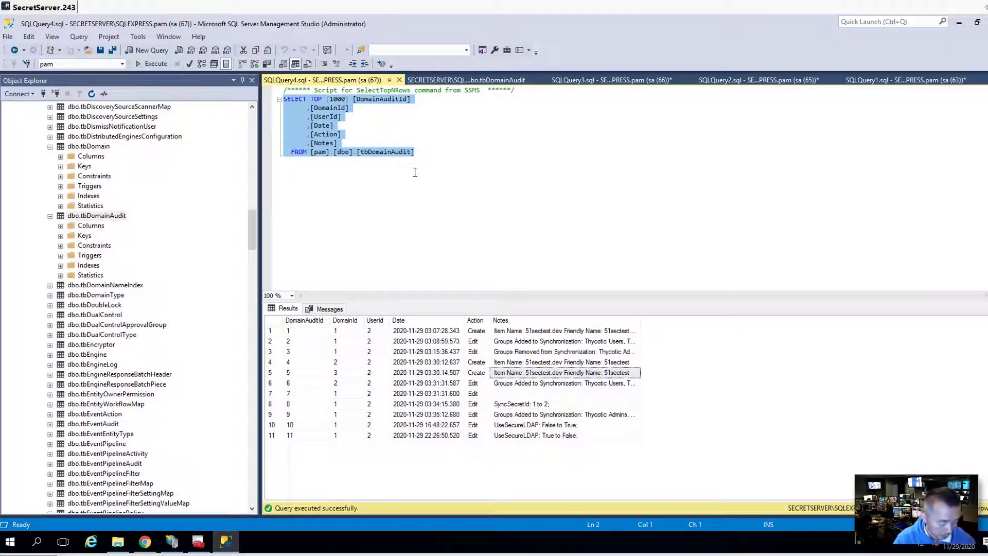
pyautogui.write('Select')
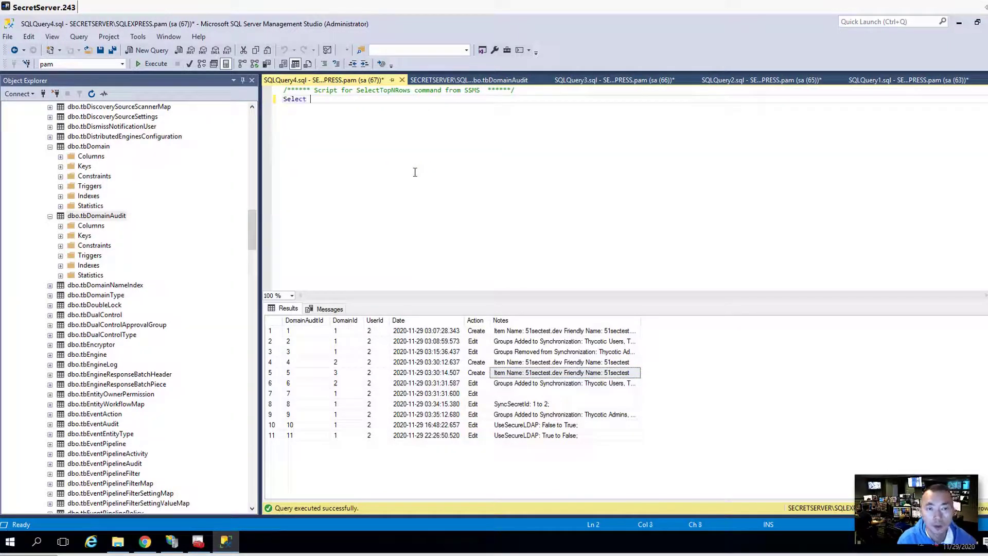
pyautogui.write('* ')
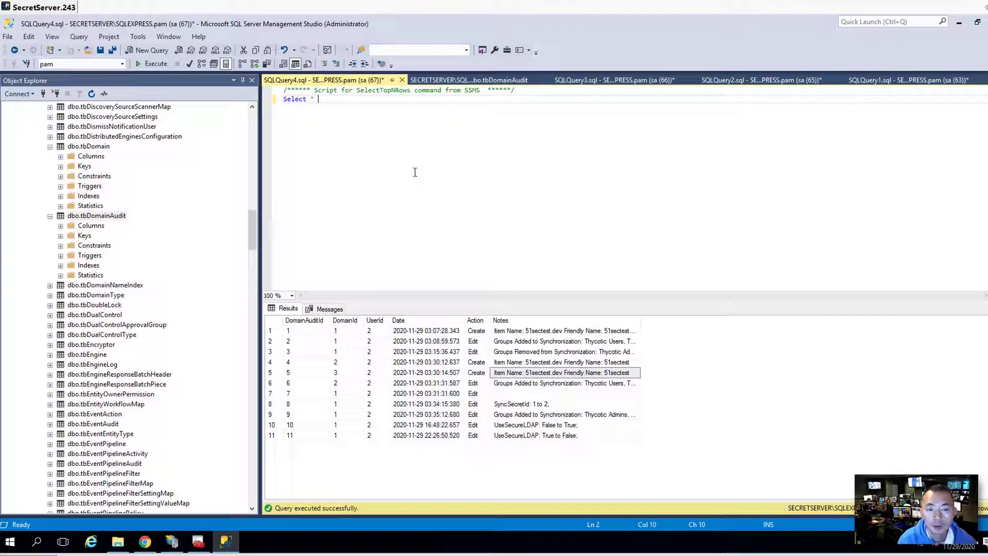
pyautogui.write('where ')
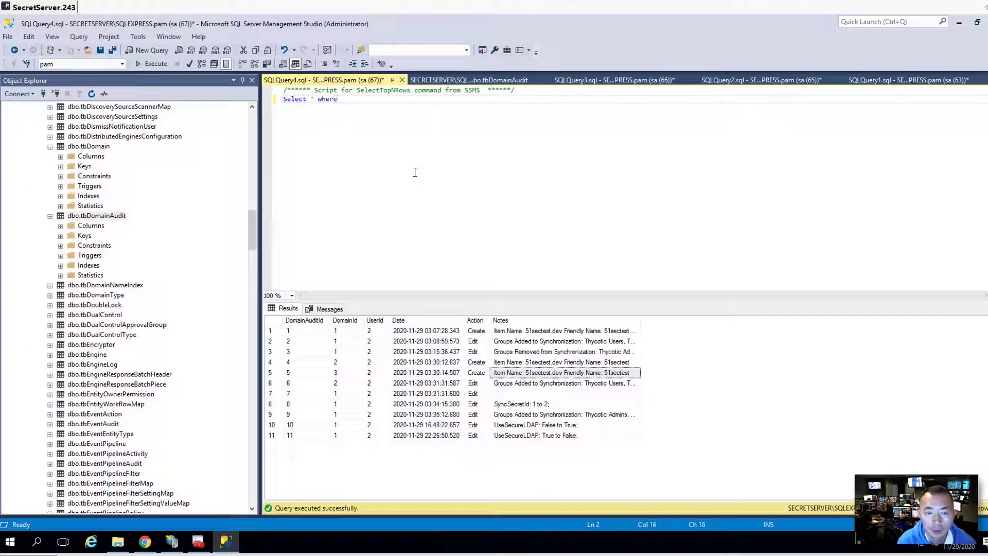
pyautogui.write('Dmain')
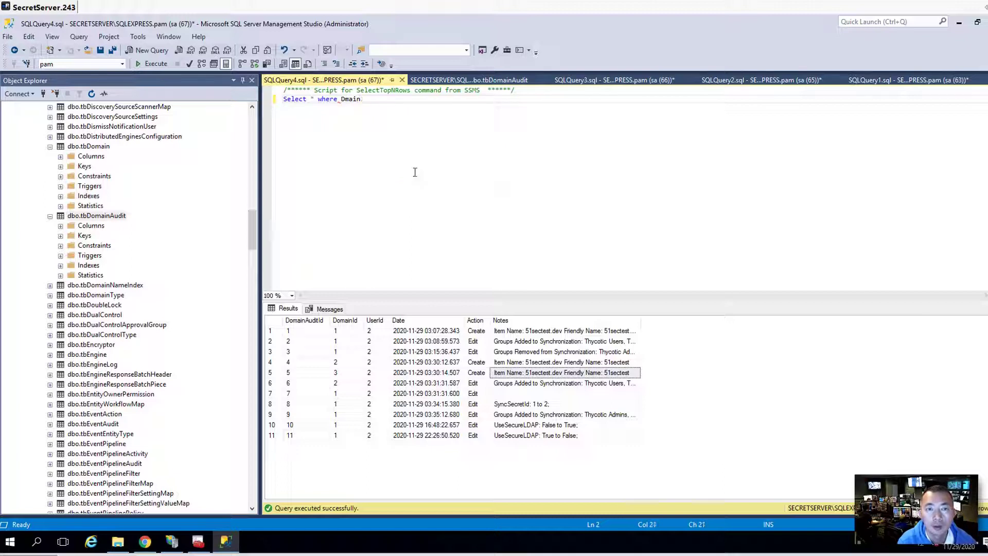
pyautogui.write('ID omain')
pyautogui.write('ID = ')
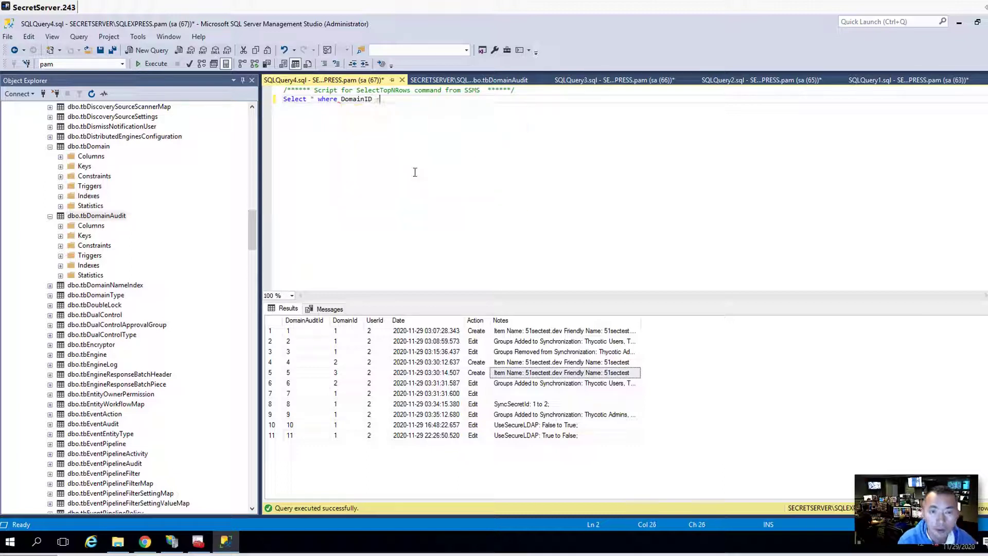
pyautogui.write('2')
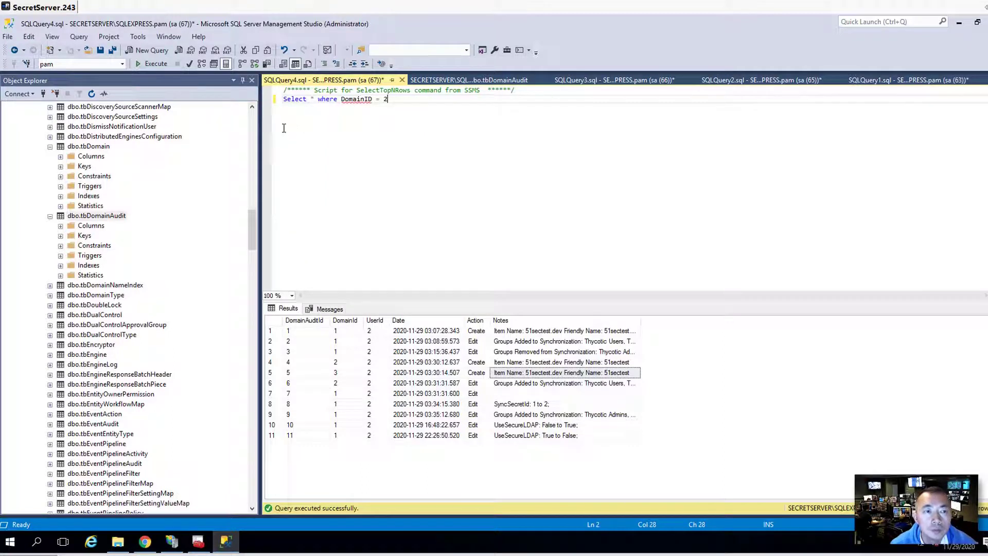
pyautogui.click(156, 65)
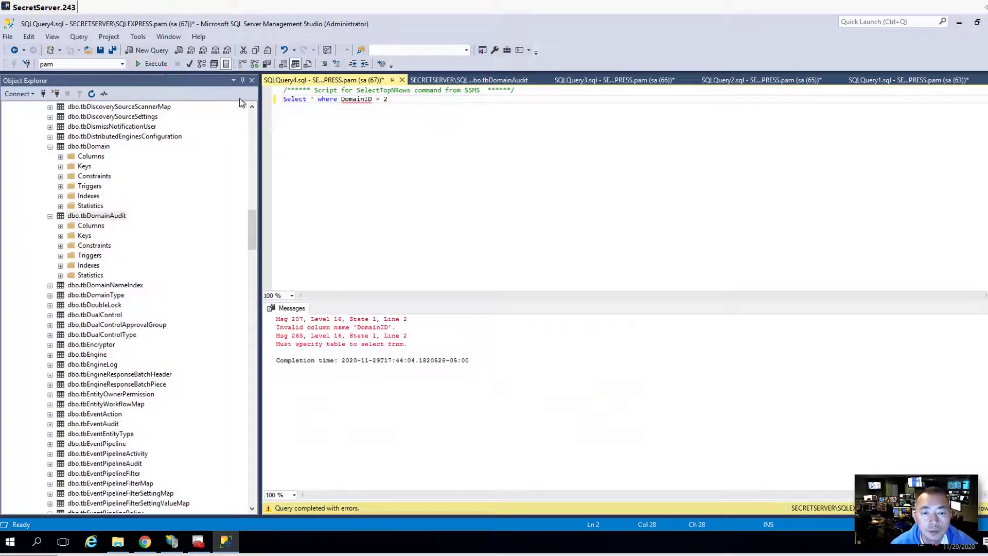
pyautogui.click(316, 100)
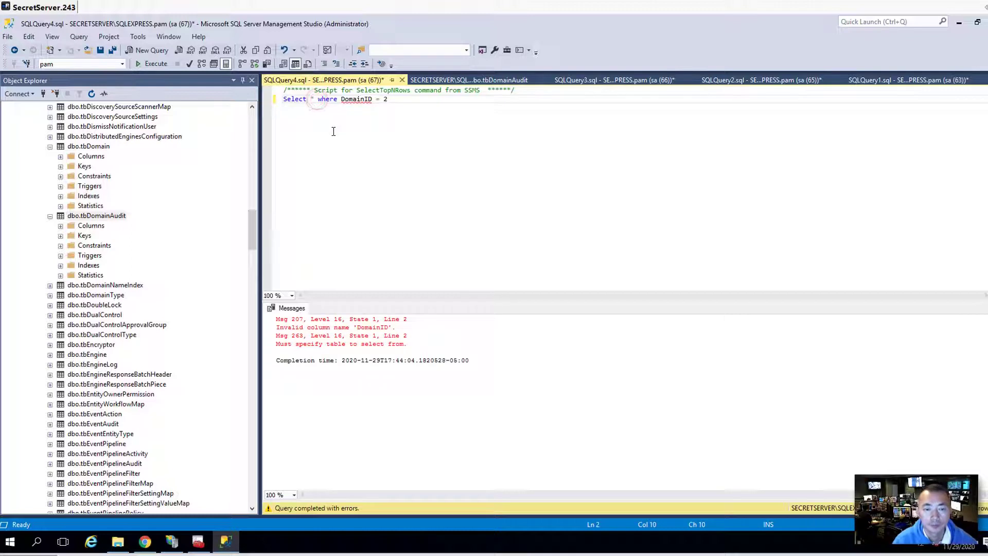
pyautogui.write('from ')
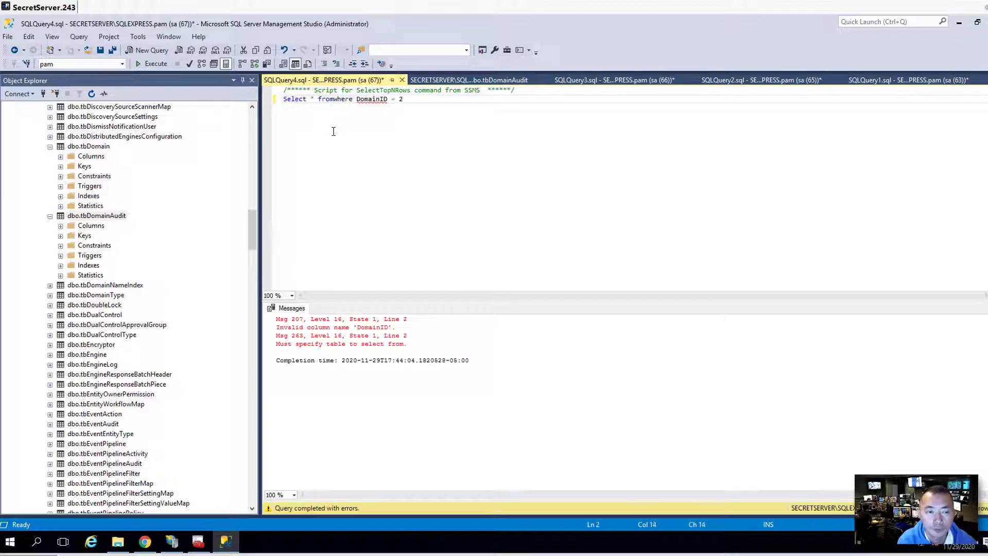
pyautogui.write('db')
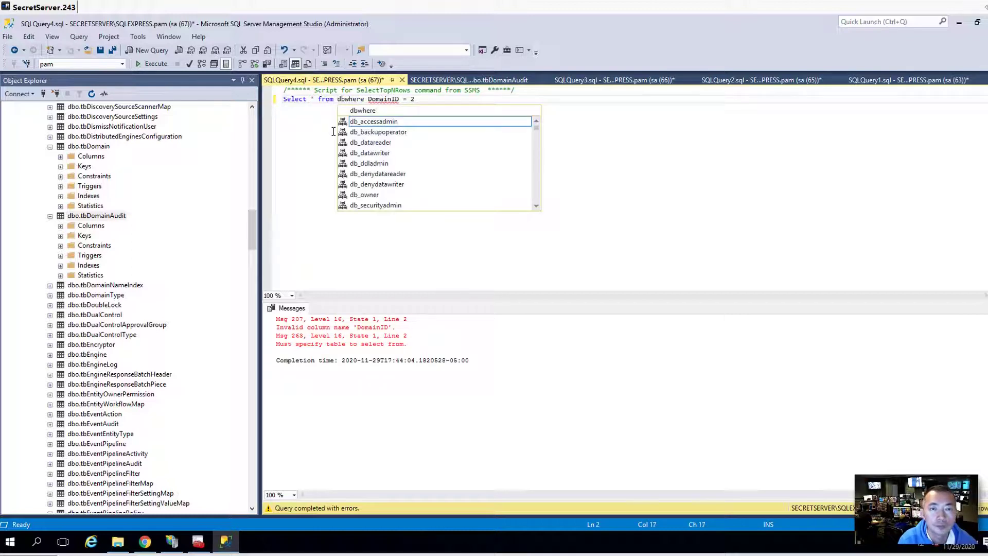
pyautogui.write('o.tbDo')
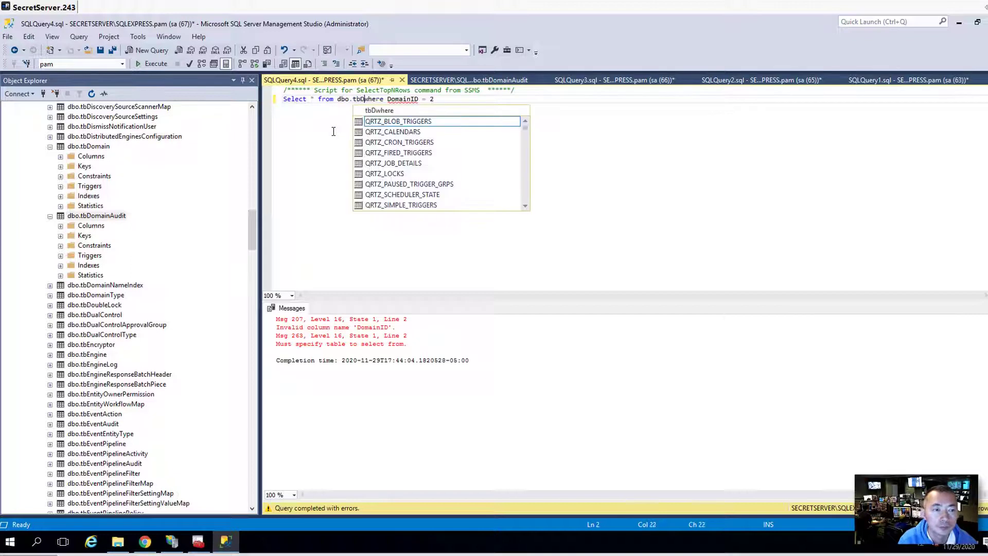
pyautogui.write('mainAd')
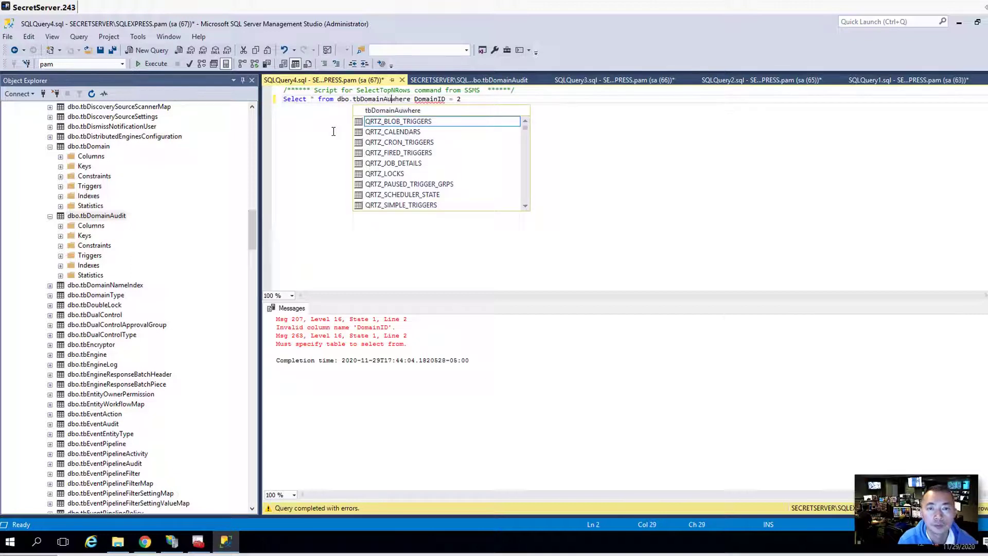
pyautogui.write('dit')
pyautogui.press('Return')
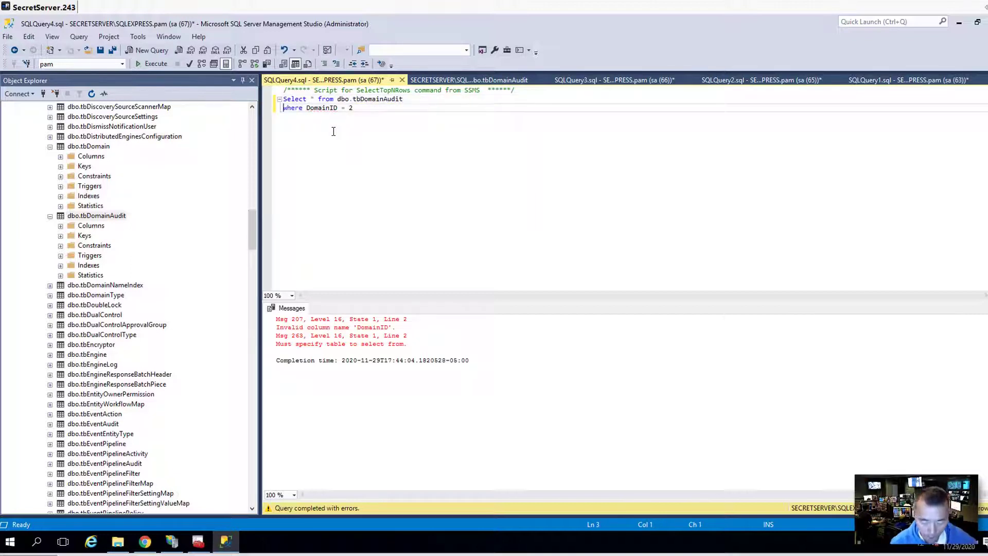
pyautogui.press('BackSpace')
pyautogui.press('F5')
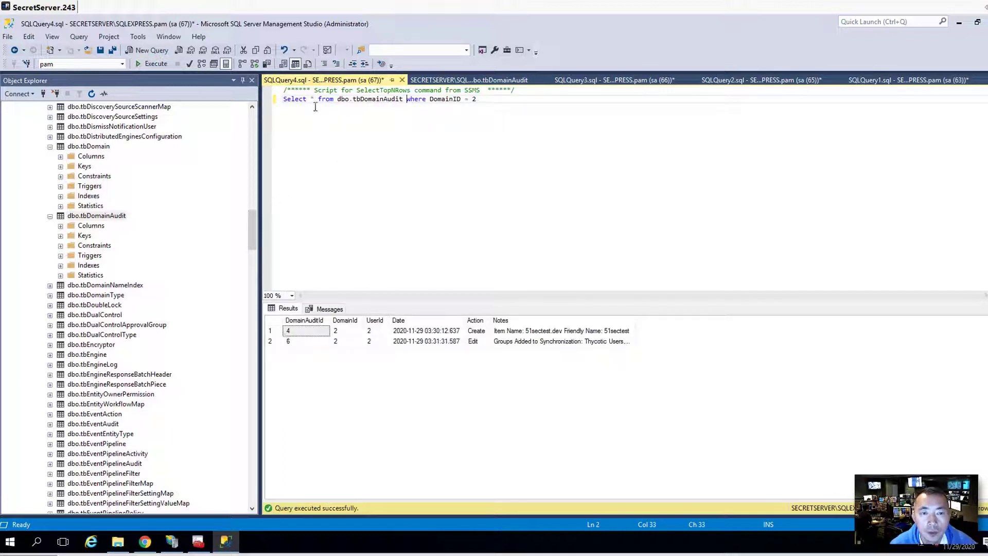
# Step: Delete the tbDomainAudit rows for DomainID 2, then for DomainID 3
pyautogui.moveTo(315, 99); pyautogui.dragTo(283, 99)
pyautogui.write('De')
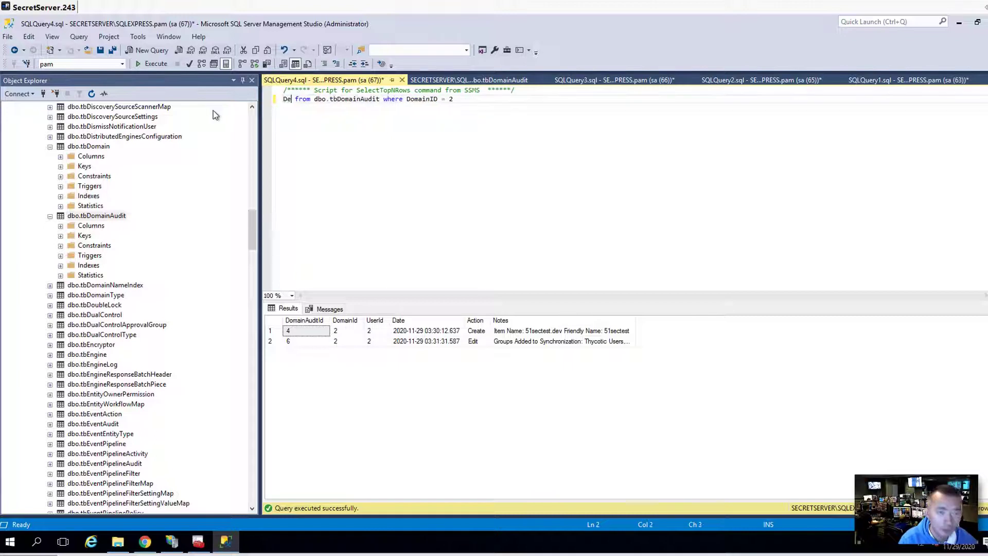
pyautogui.write('lete')
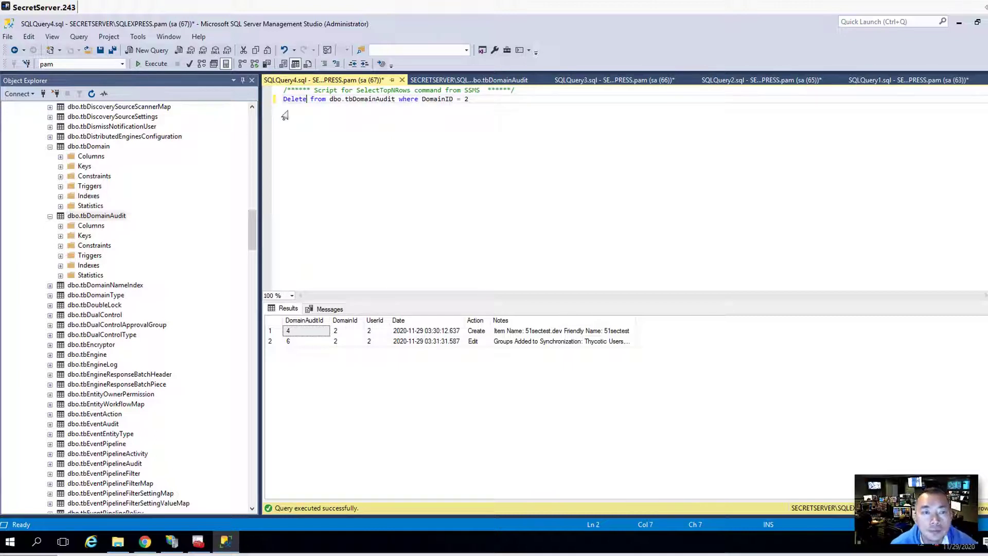
pyautogui.click(148, 63)
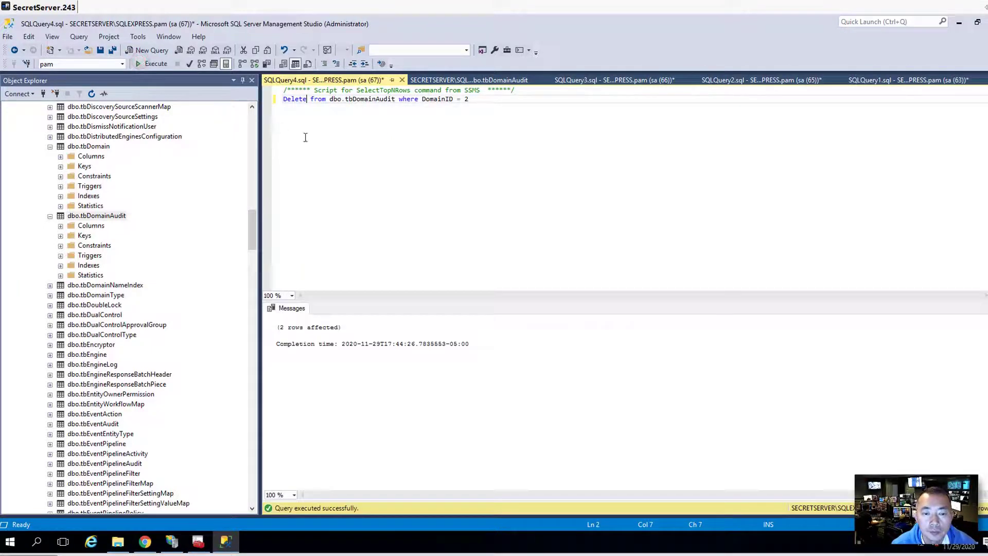
pyautogui.moveTo(468, 101); pyautogui.dragTo(465, 101)
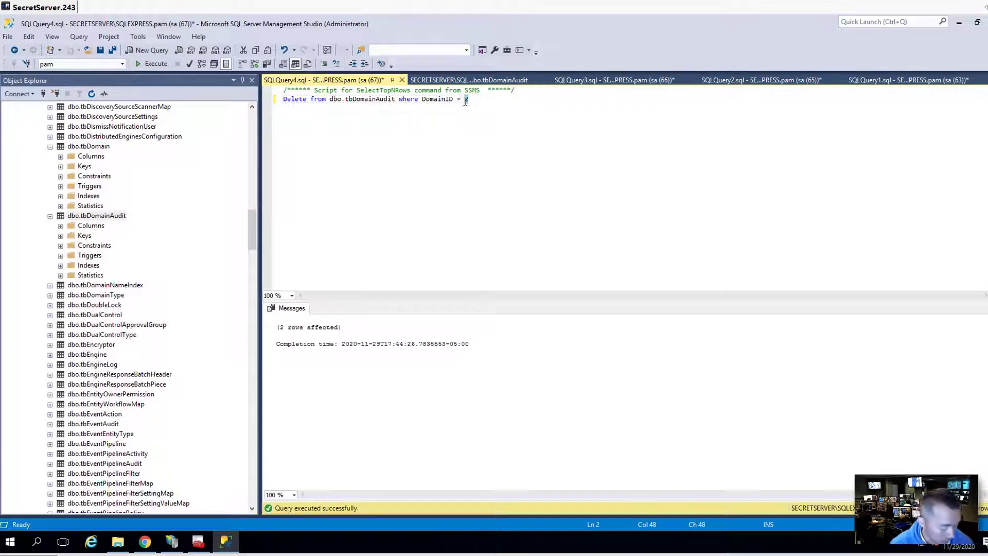
pyautogui.write('3')
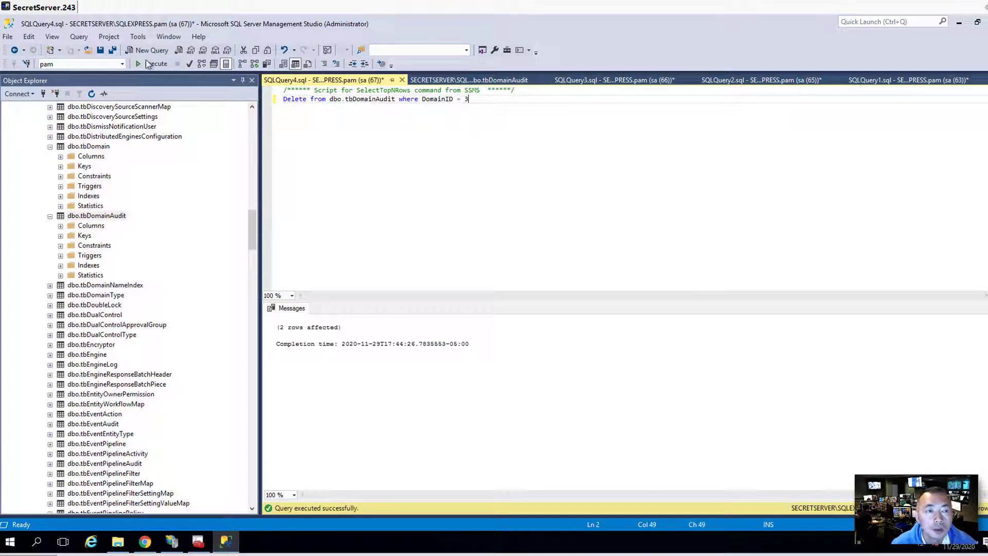
pyautogui.click(148, 63)
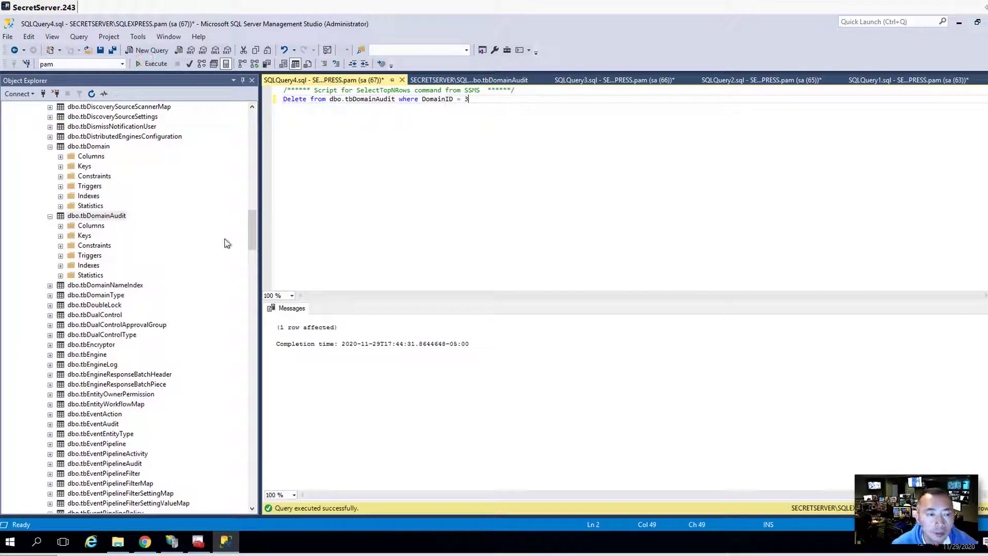
# Step: Open a Select Top Rows query window for dbo.tbDomain
pyautogui.rightClick(102, 151)
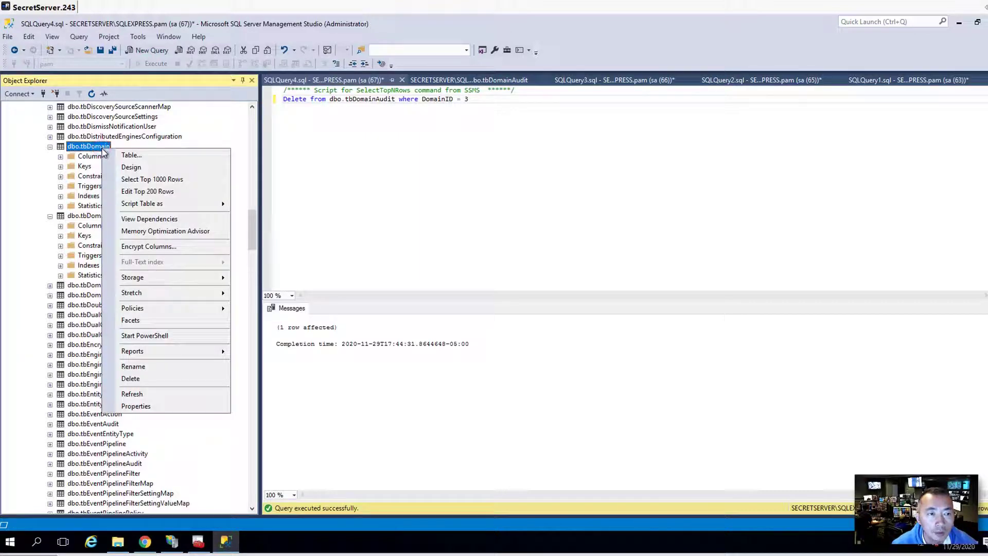
pyautogui.click(131, 179)
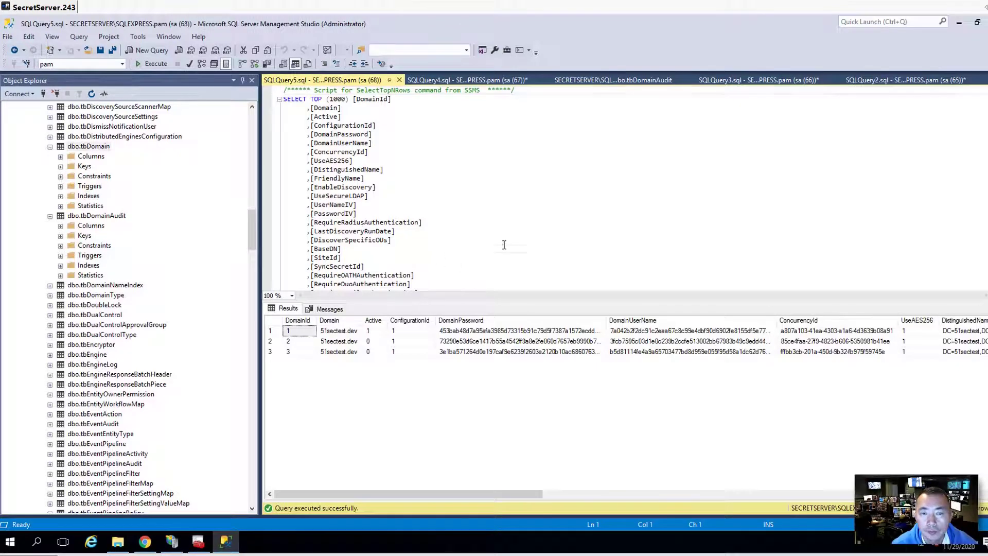
pyautogui.click(503, 246)
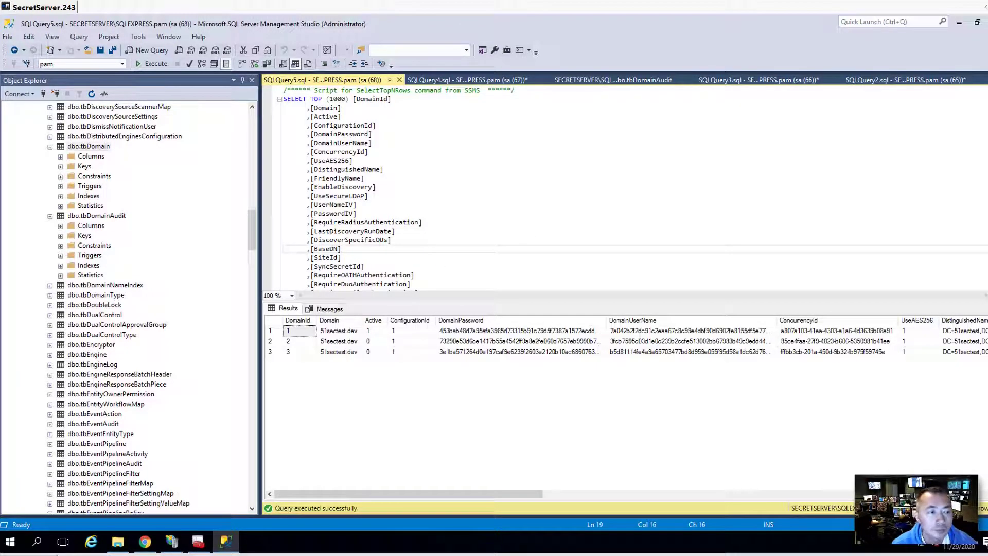
# Step: Run 'Delete from dbo.tbDomain where Active =0', then close SSMS without saving
pyautogui.hotkey('alt', 'Tab')
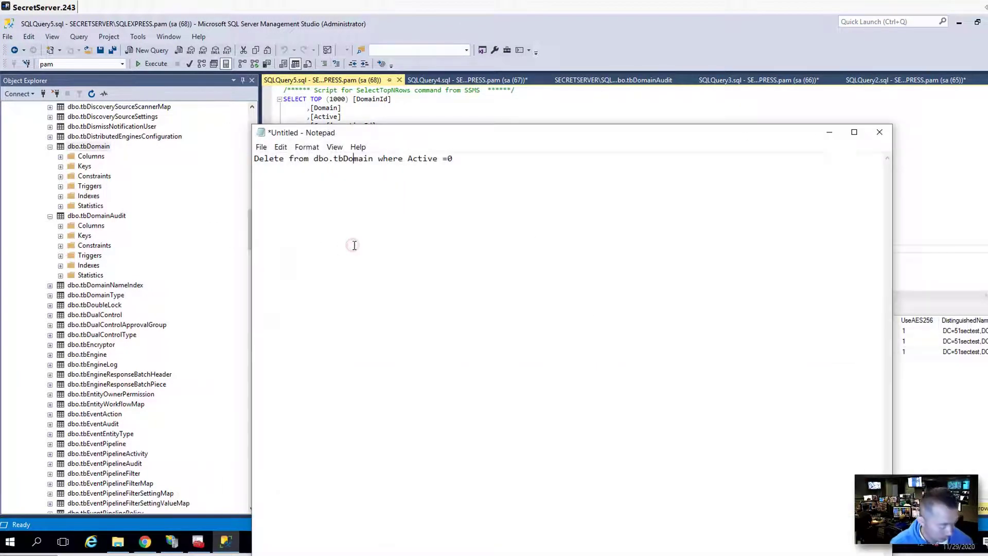
pyautogui.hotkey('ctrl', 'a')
pyautogui.hotkey('ctrl', 'c')
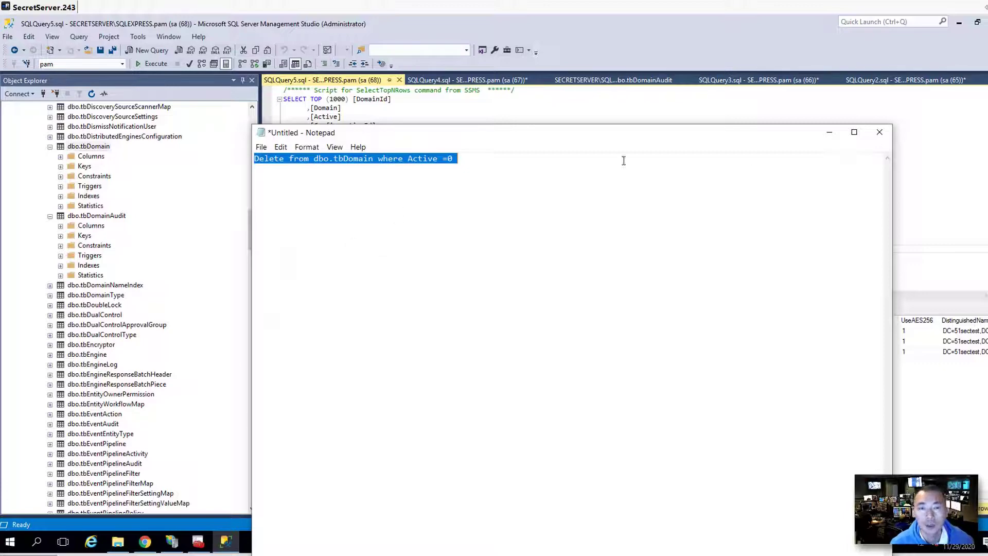
pyautogui.click(828, 132)
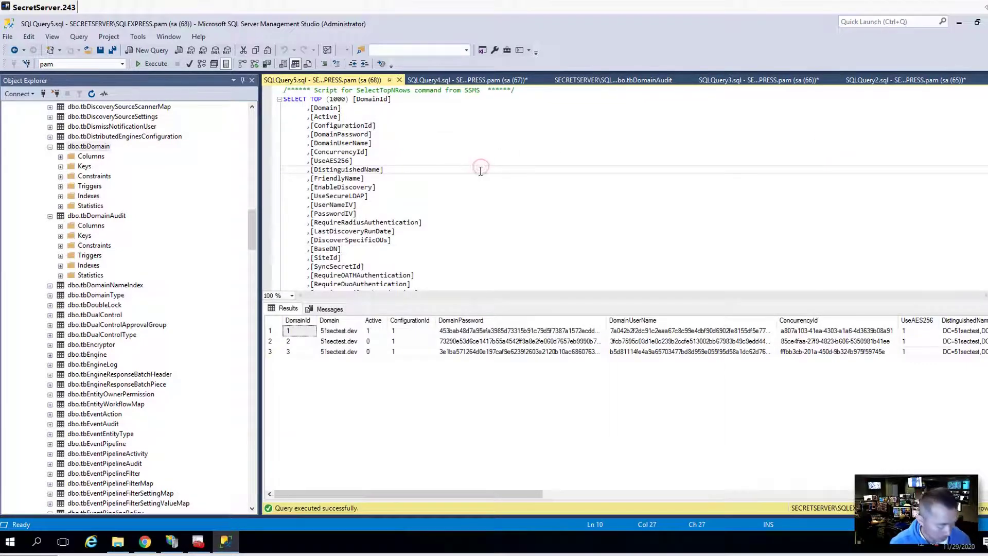
pyautogui.hotkey('ctrl', 'a')
pyautogui.hotkey('ctrl', 'v')
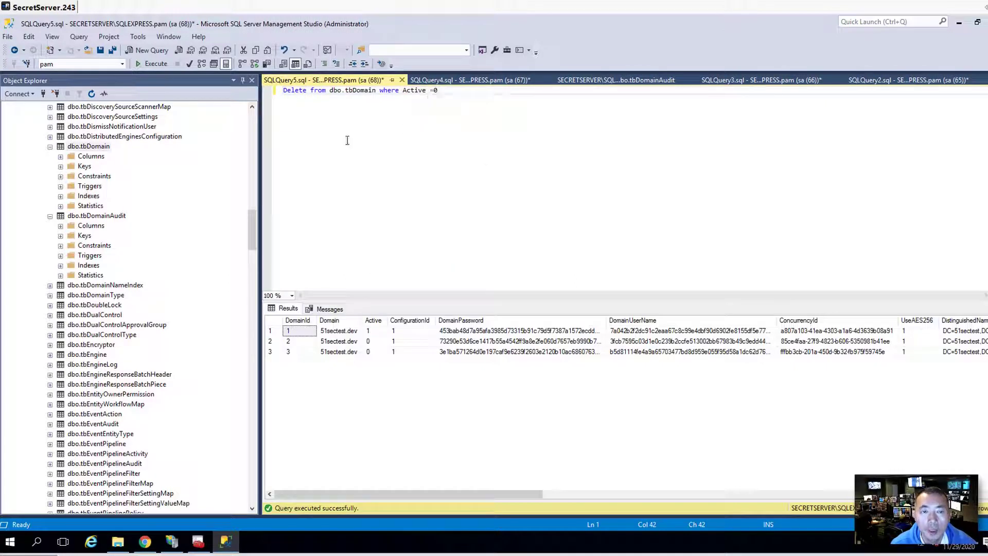
pyautogui.click(154, 64)
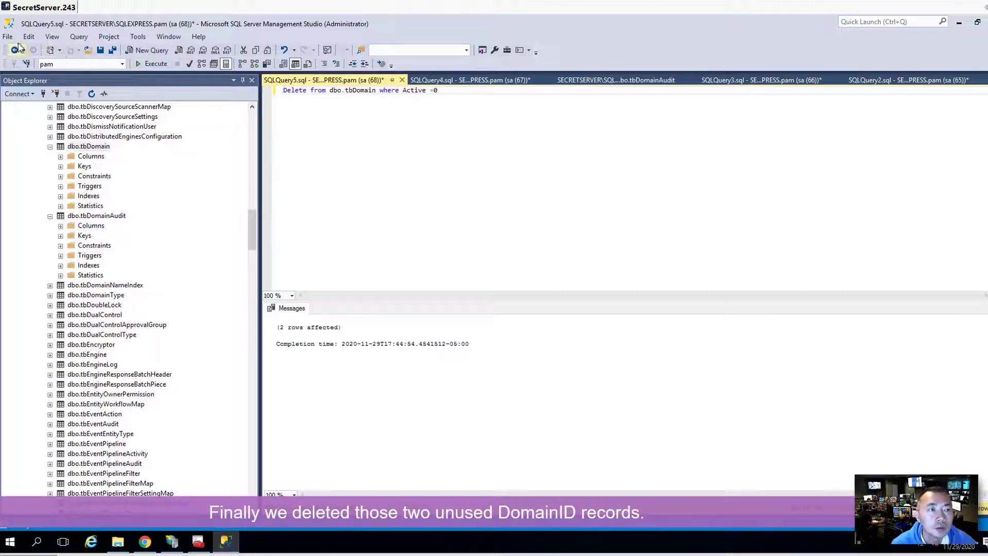
pyautogui.click(977, 21)
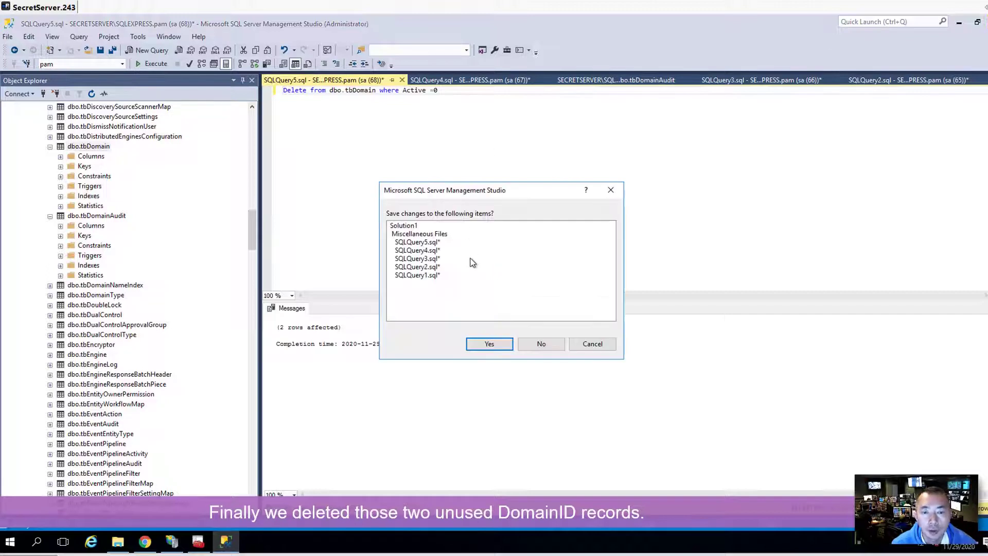
pyautogui.click(540, 344)
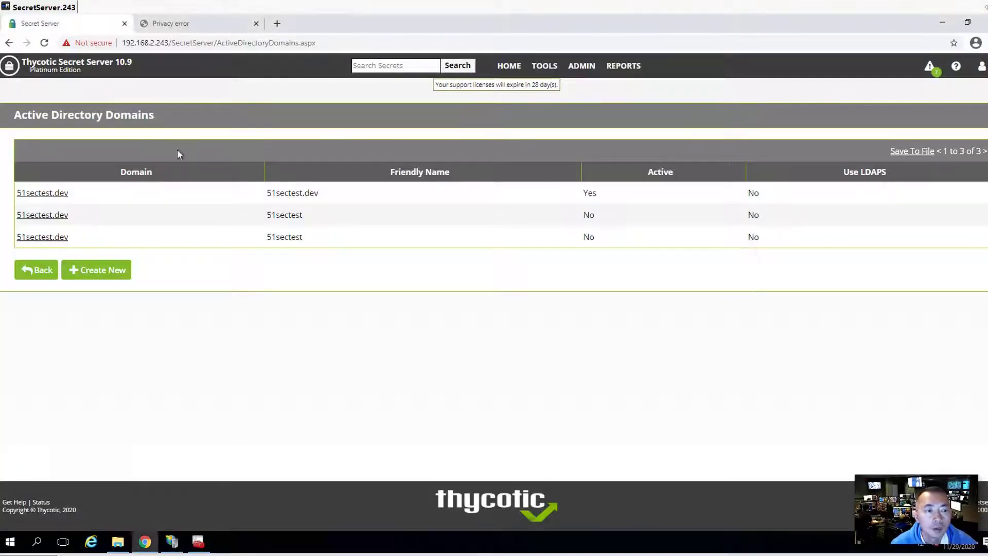
# Step: Refresh the domain list, open 51sectest.dev, and tick Use LDAPS under Advanced
pyautogui.click(45, 43)
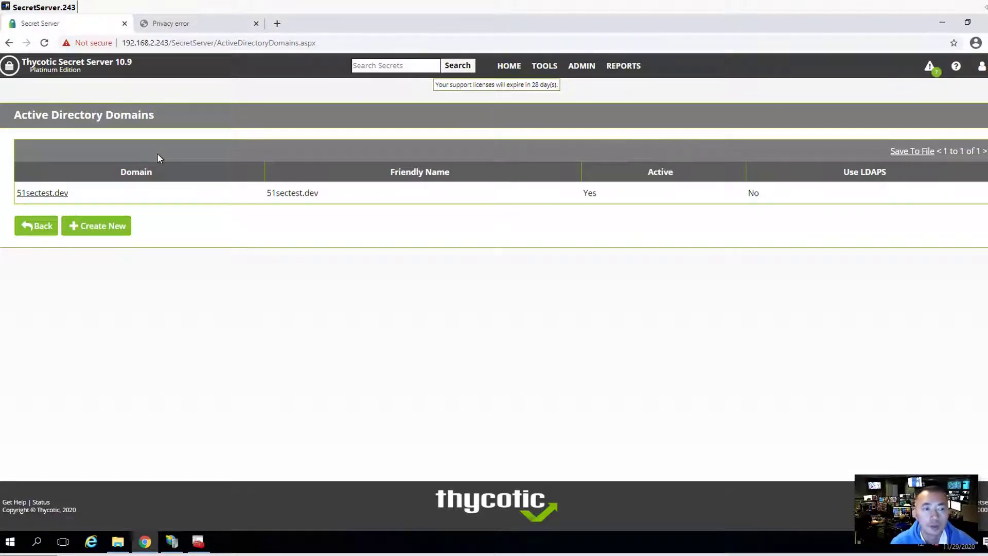
pyautogui.click(55, 192)
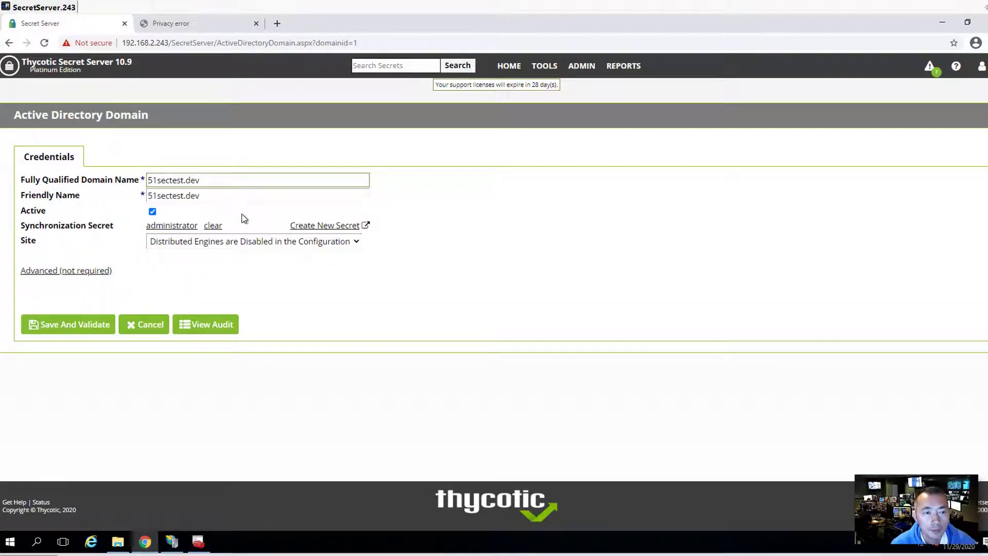
pyautogui.click(96, 271)
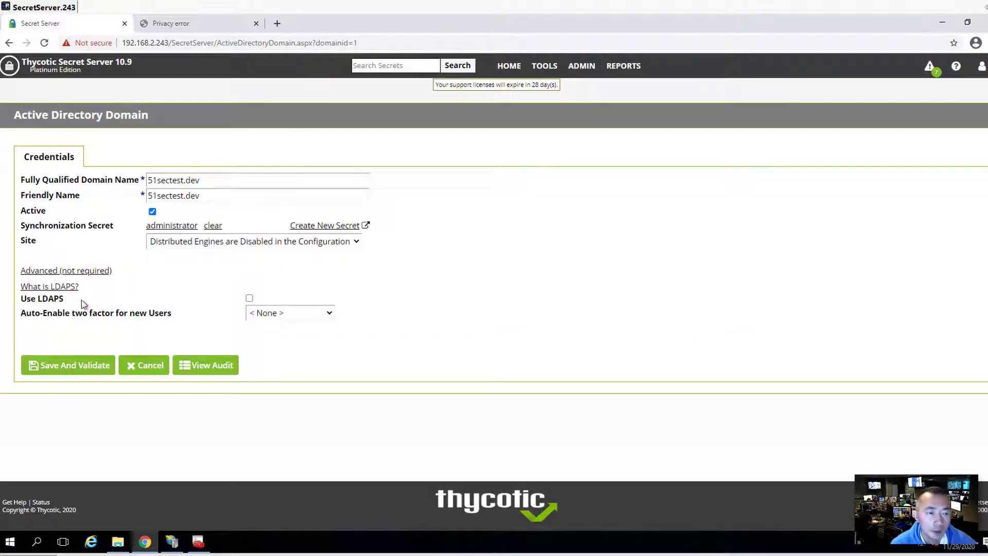
pyautogui.click(249, 299)
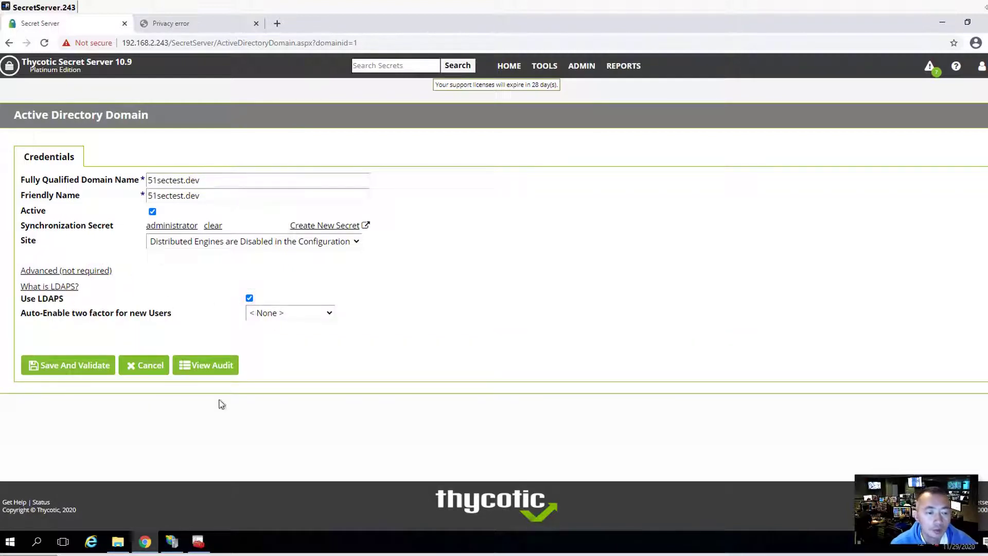
pyautogui.click(11, 543)
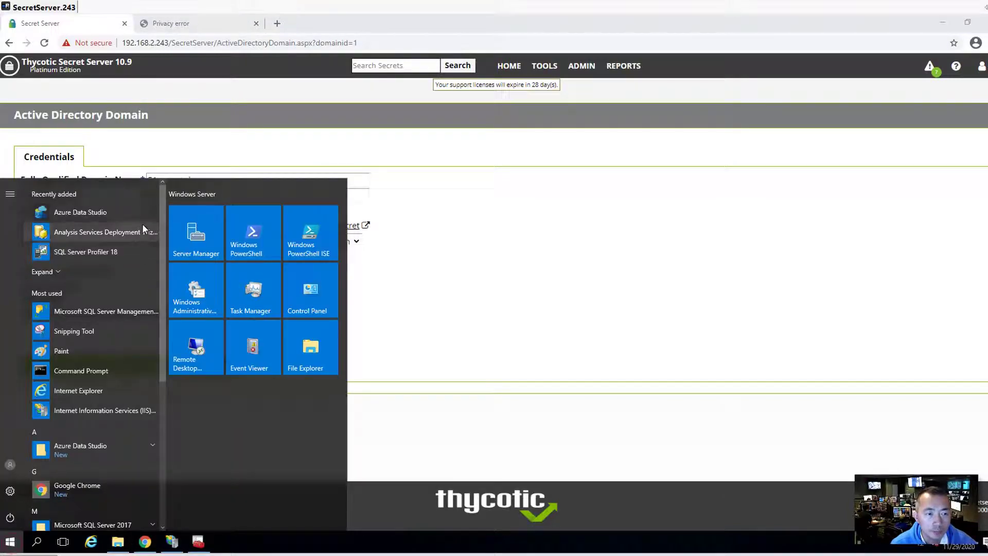
# Step: Dismiss the Start menu and bring IIS Manager's Server Certificates page forward
pyautogui.click(571, 342)
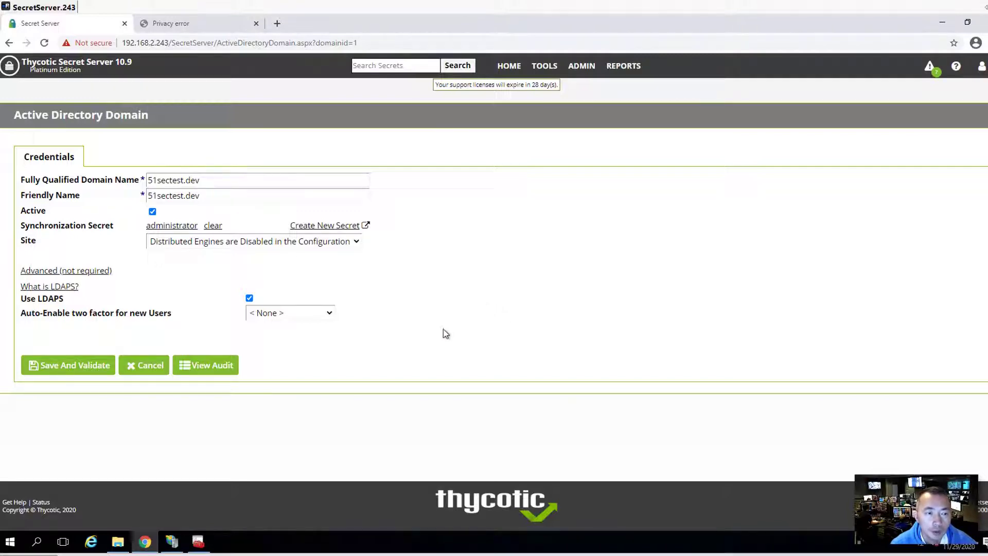
pyautogui.rightClick(9, 542)
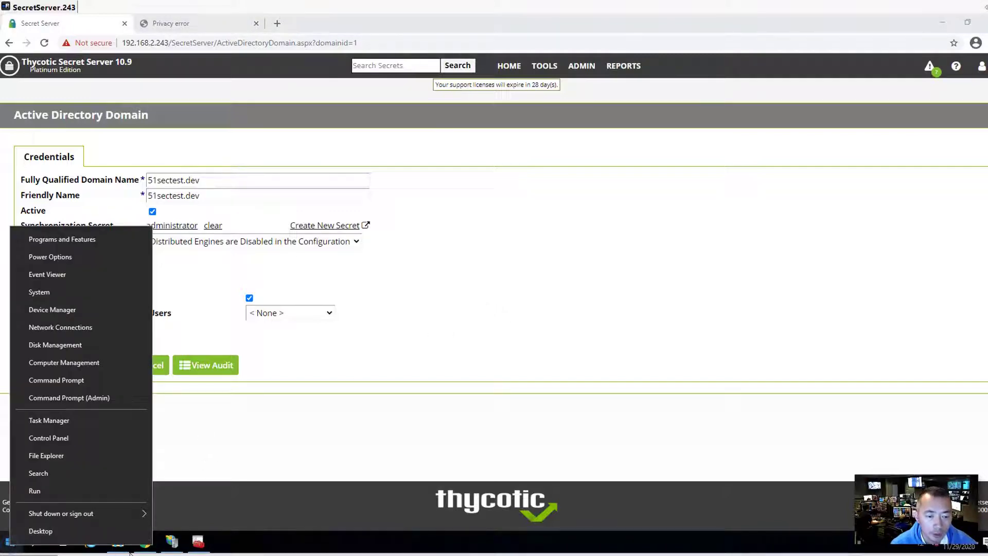
pyautogui.click(172, 542)
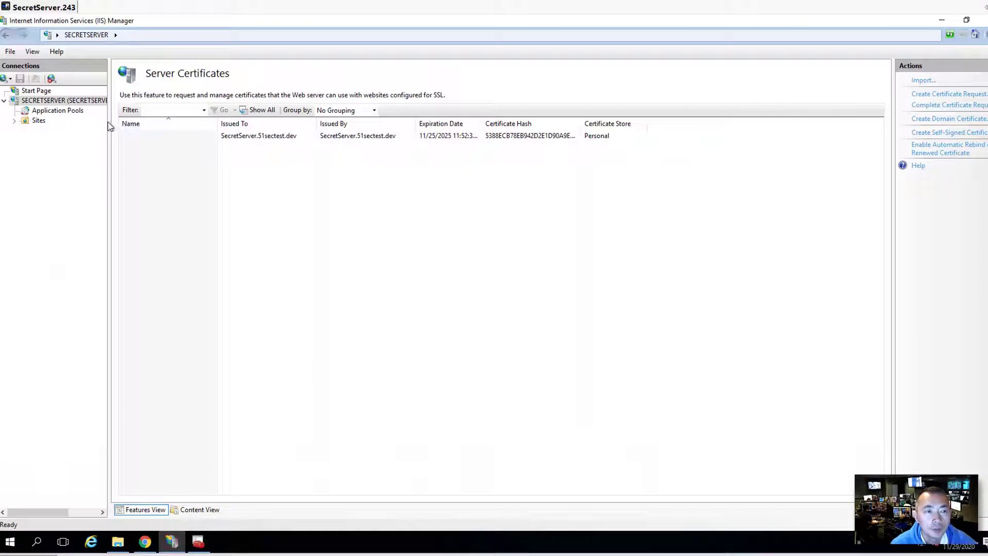
# Step: Check the SecretServer.51sectest.dev certificate and the trusted 51sectest-DC1-CA root certificate
pyautogui.click(283, 137)
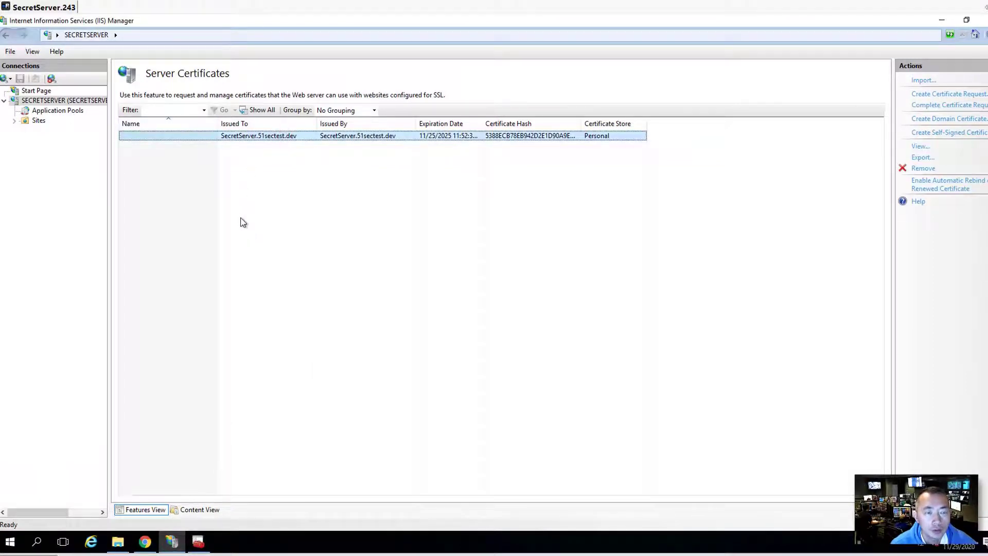
pyautogui.moveTo(172, 541)
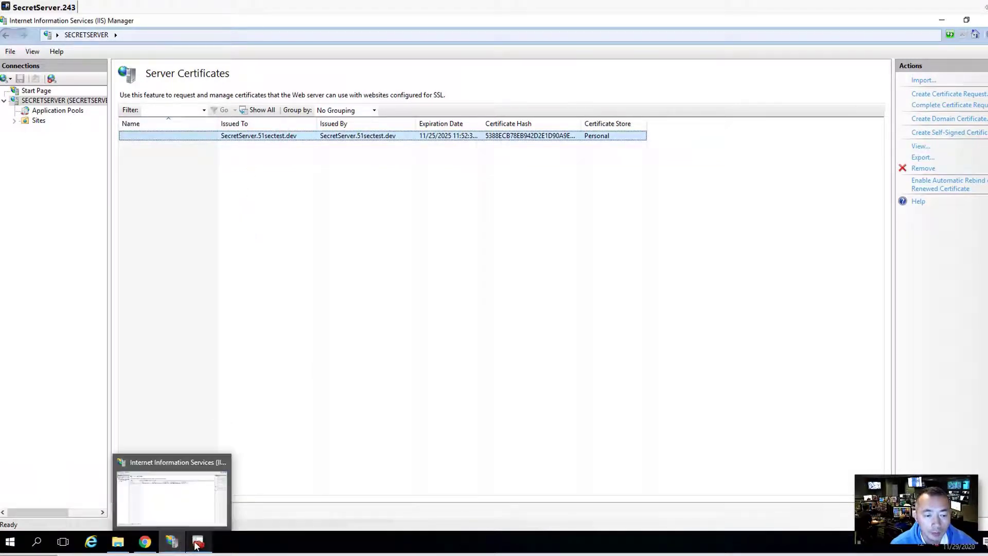
pyautogui.click(198, 543)
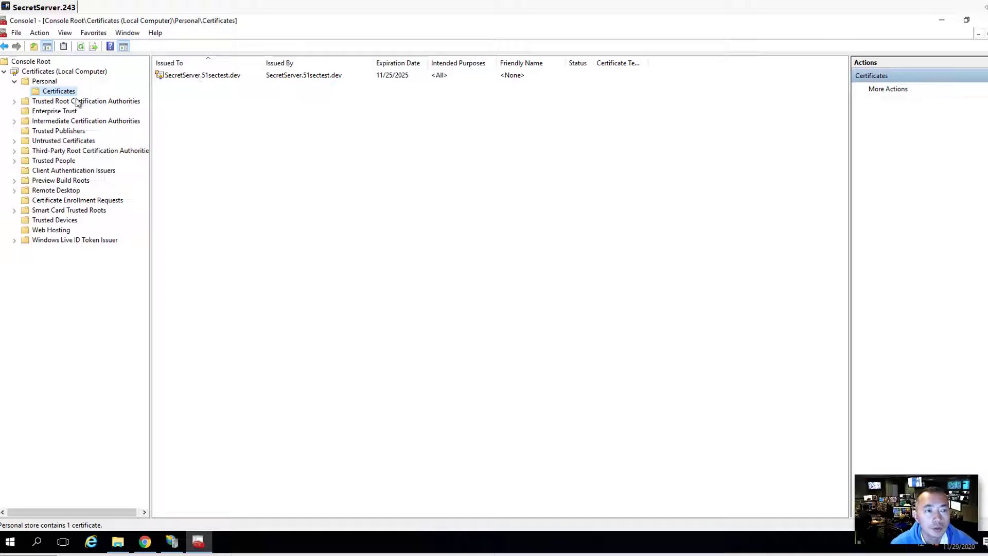
pyautogui.click(14, 100)
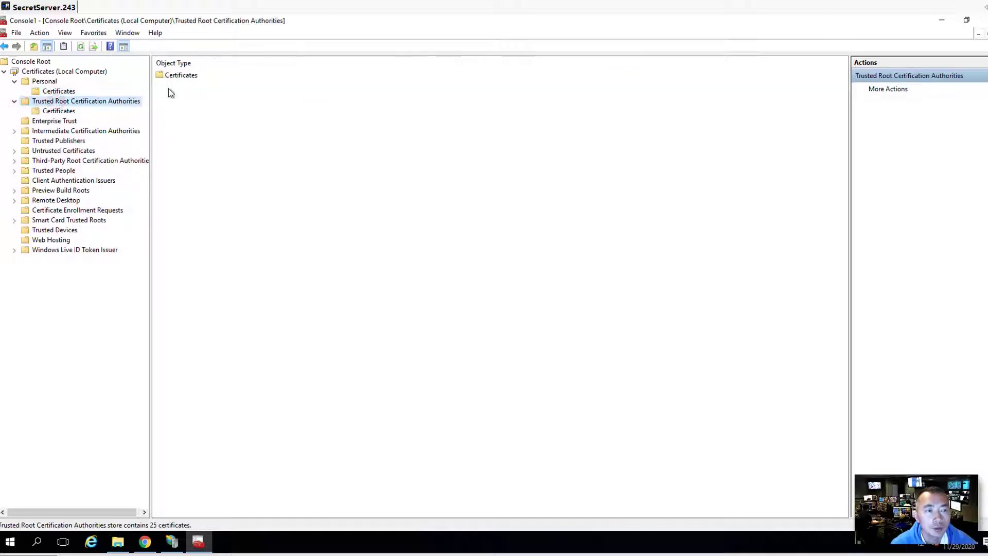
pyautogui.click(75, 110)
pyautogui.click(237, 77)
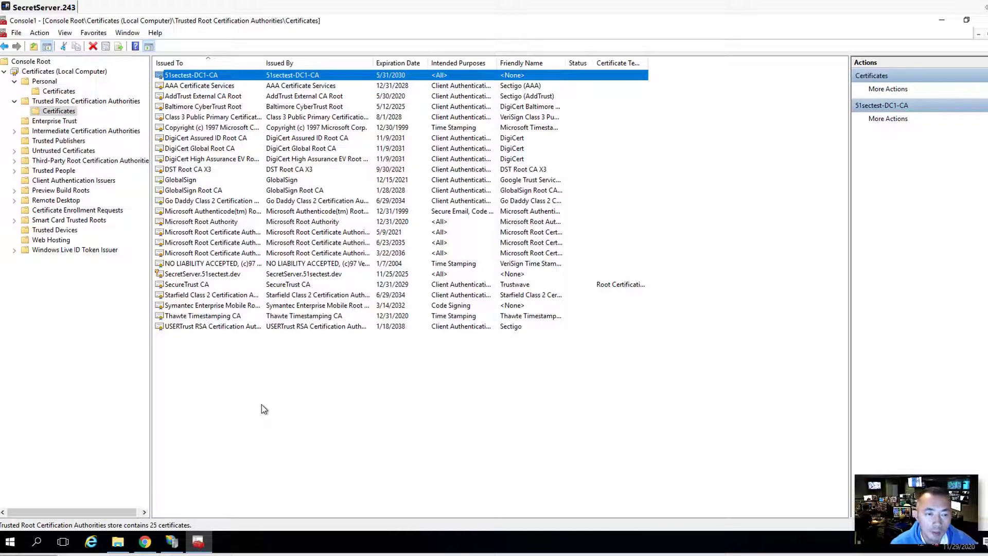
pyautogui.click(202, 543)
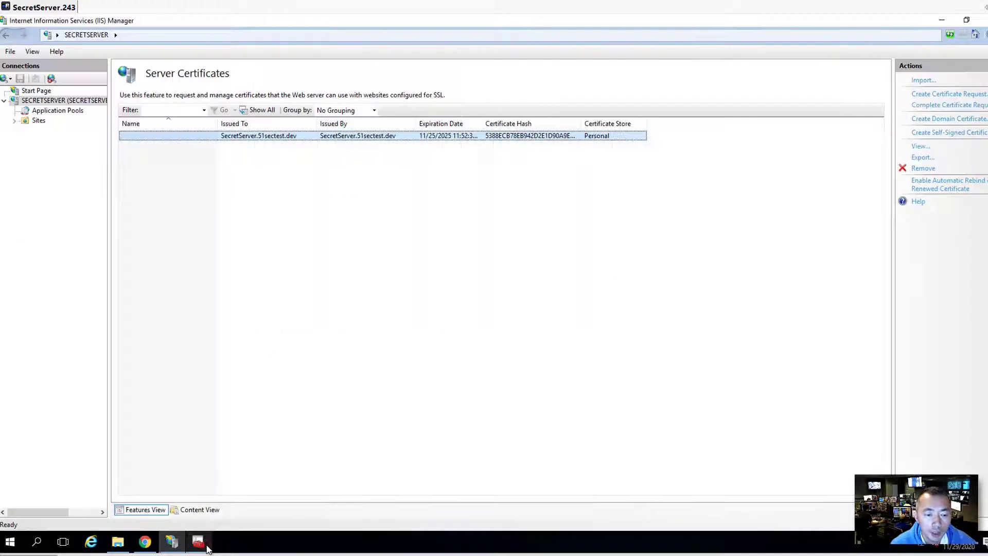
pyautogui.moveTo(171, 542)
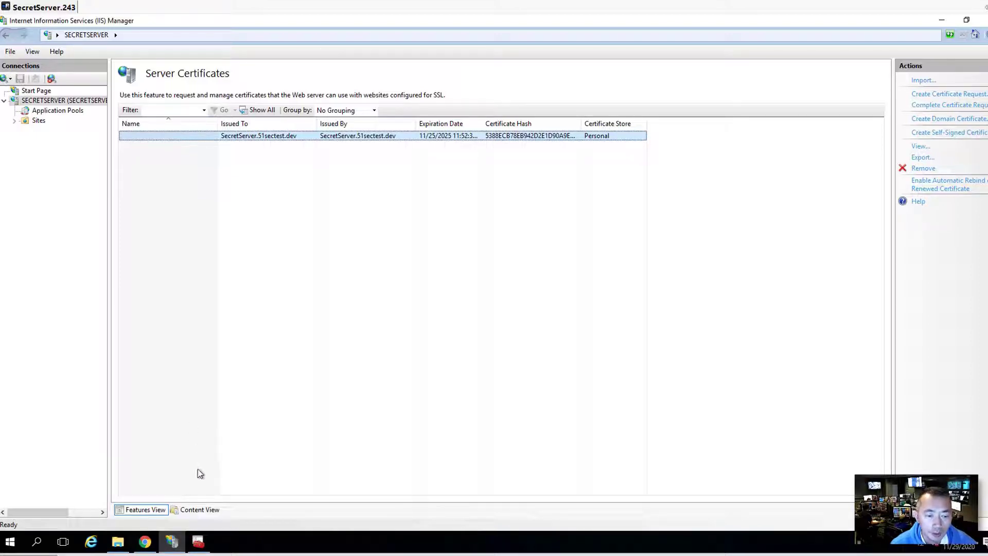
pyautogui.click(175, 544)
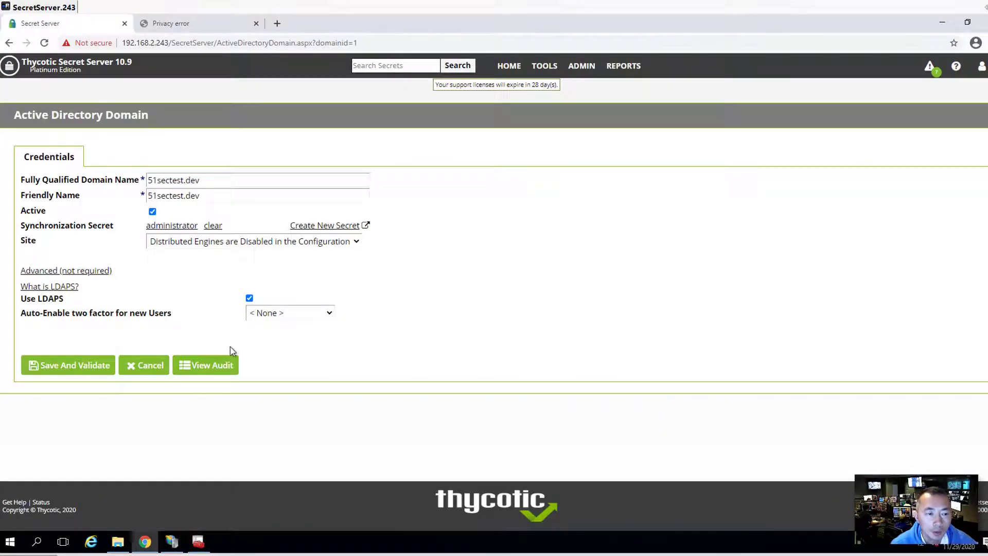
# Step: Save and validate 51sectest.dev with LDAPS enabled, then reopen its settings
pyautogui.click(68, 369)
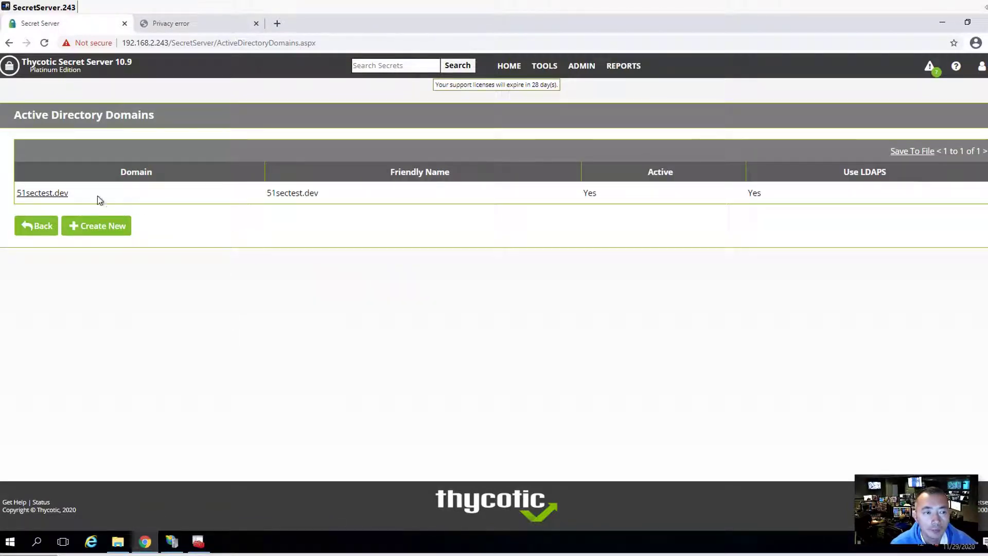
pyautogui.click(60, 195)
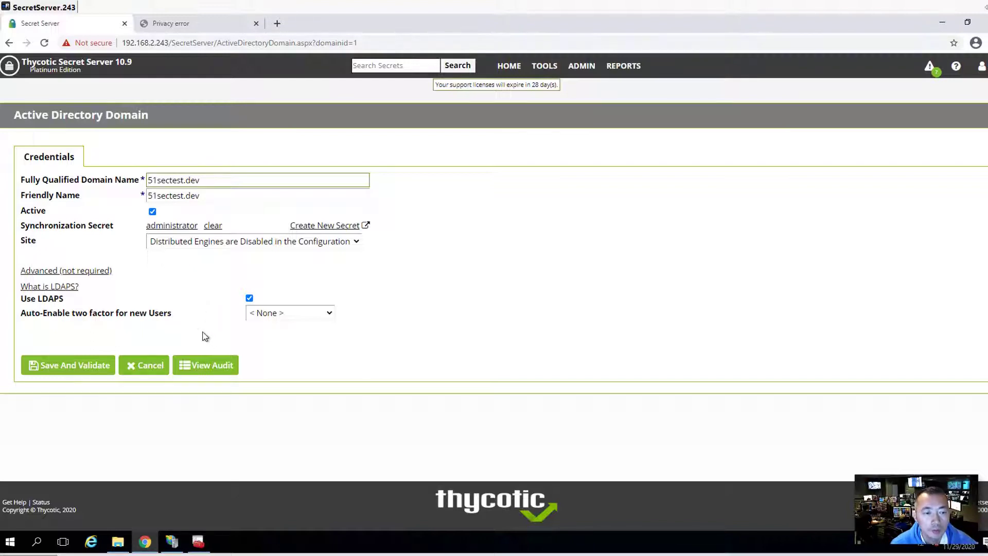
pyautogui.click(77, 310)
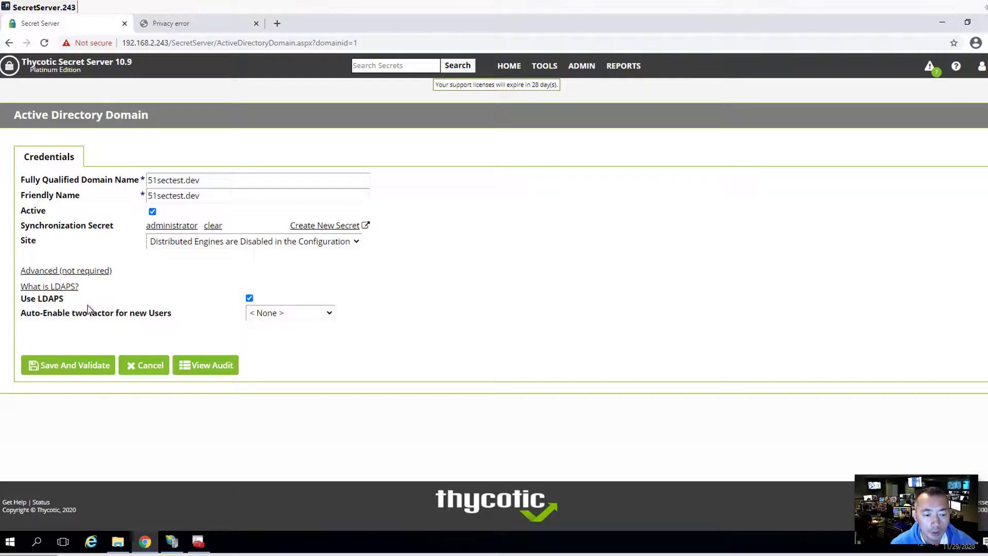
pyautogui.click(145, 541)
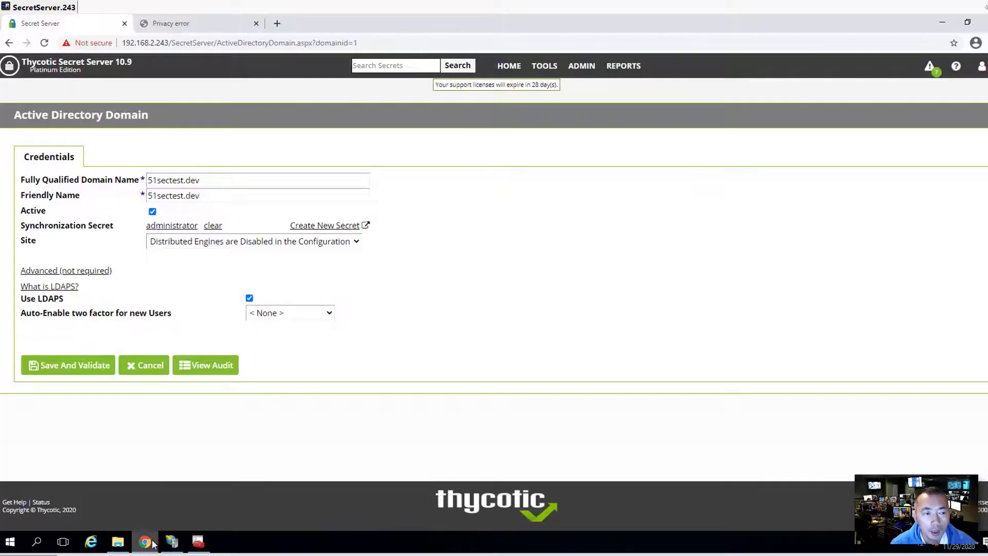